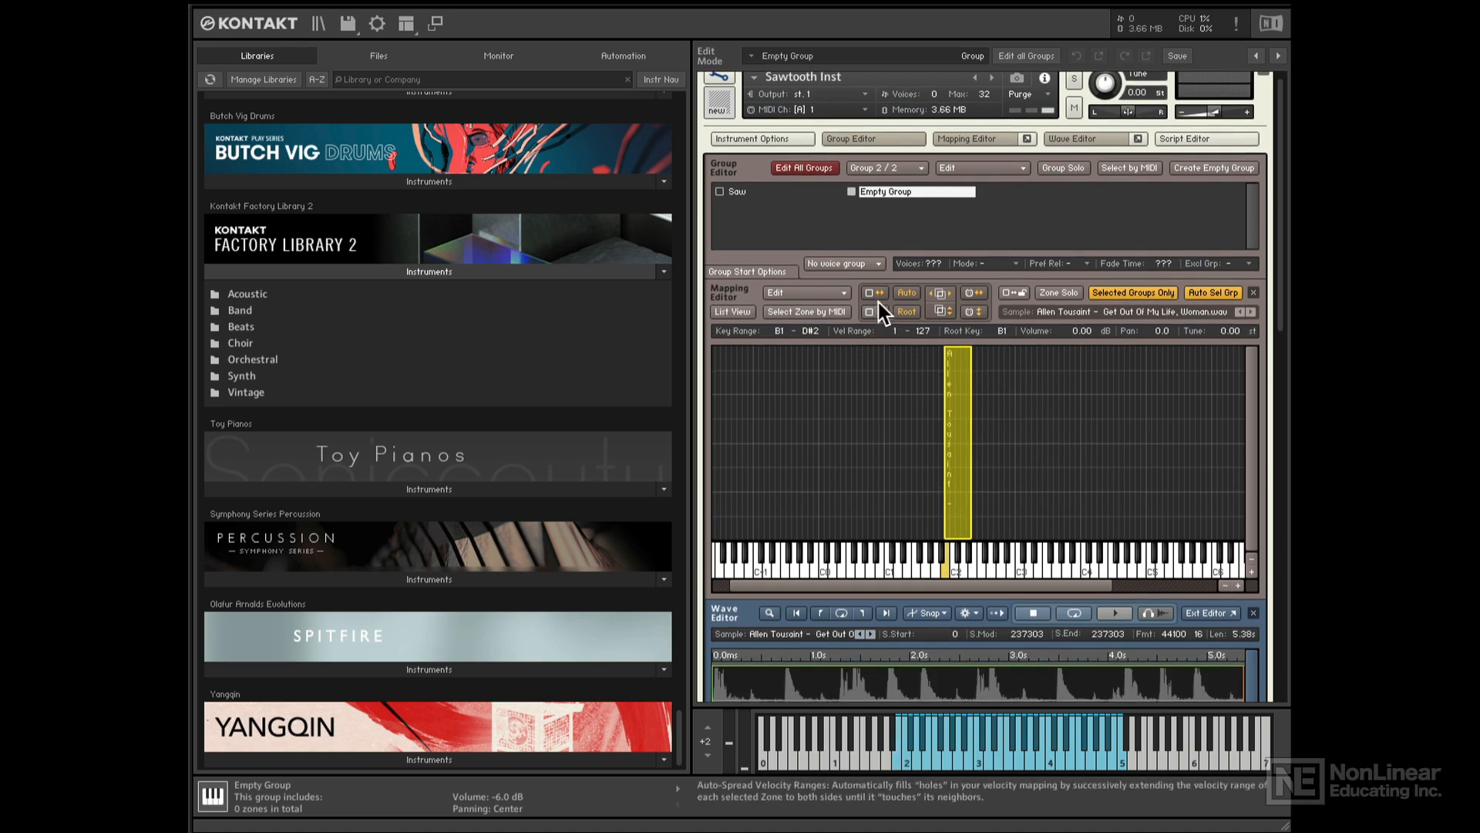
- Stretch the drum zone's key range across the whole keyboard
{"action": "left_click", "coordinate": [875, 298]}
{"action": "scroll", "coordinate": [915, 433], "scroll_direction": "down", "scroll_amount": 3}
{"action": "scroll", "coordinate": [914, 432], "scroll_direction": "down", "scroll_amount": 8}
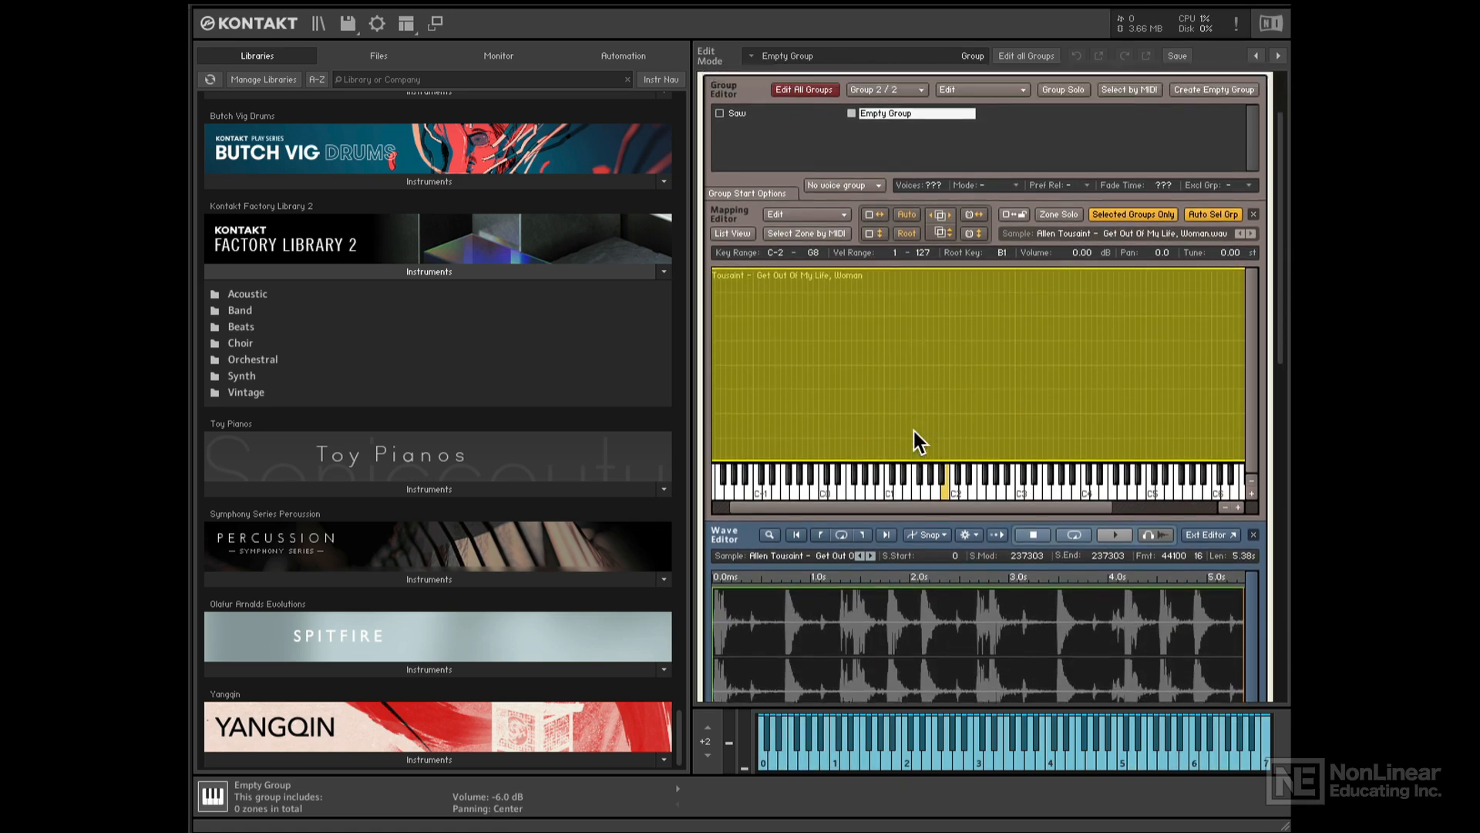
{"action": "scroll", "coordinate": [913, 431], "scroll_direction": "down", "scroll_amount": 3}
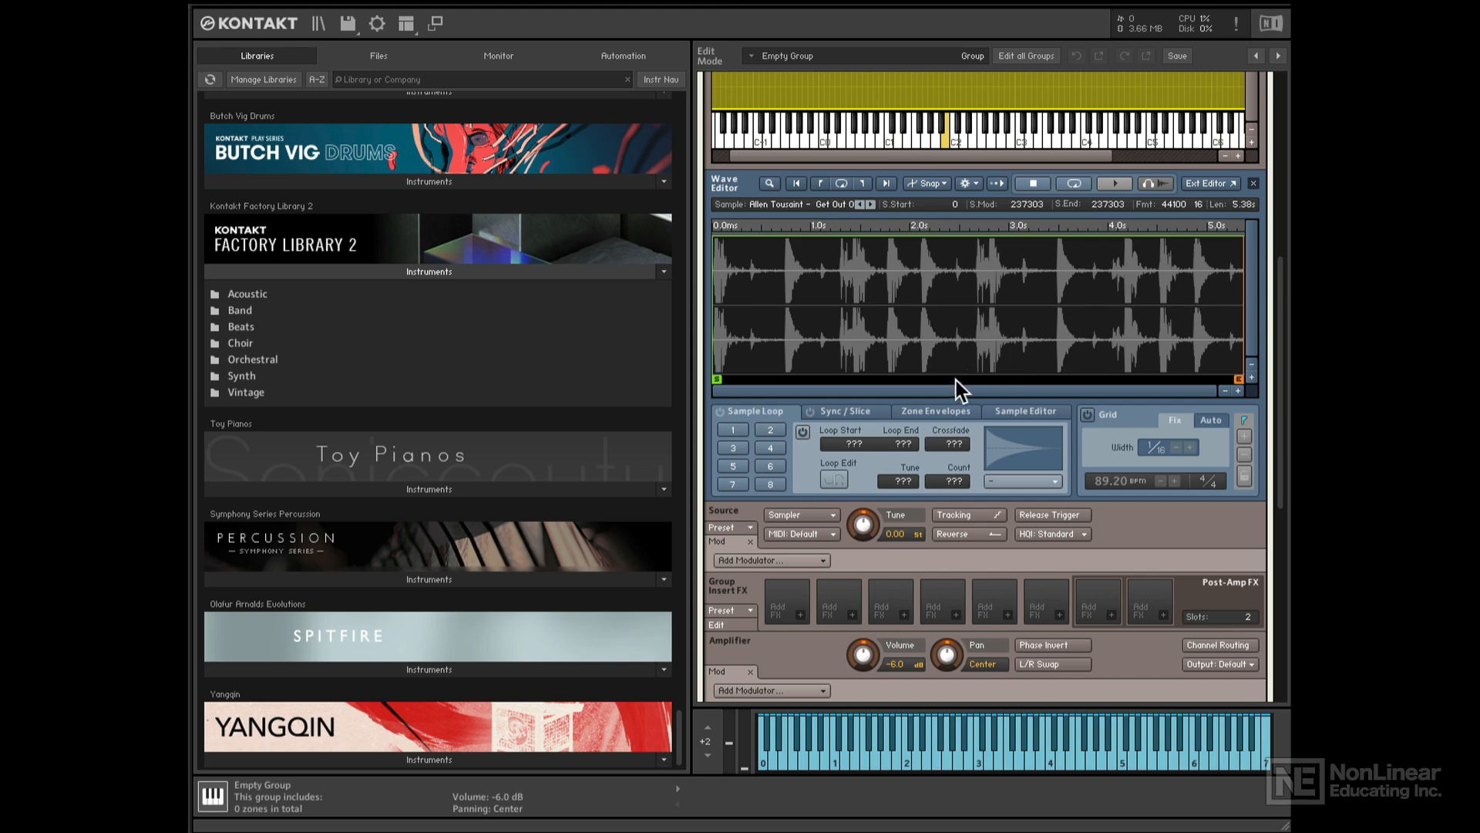
- Switch the zone to Time Machine Pro playback and trim the sample end to about 2.8 s
{"action": "left_click", "coordinate": [847, 414]}
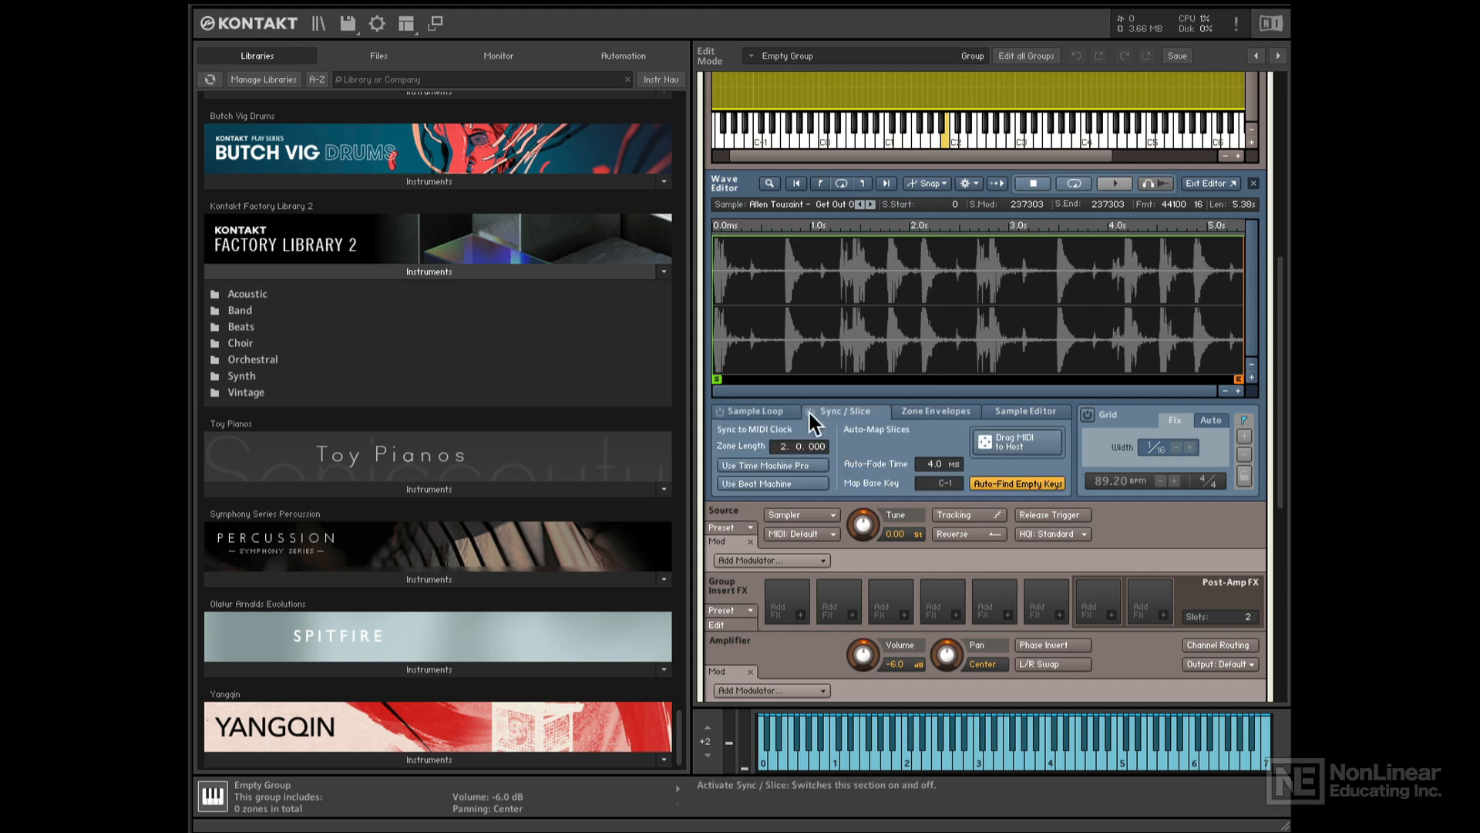
{"action": "left_click", "coordinate": [758, 467]}
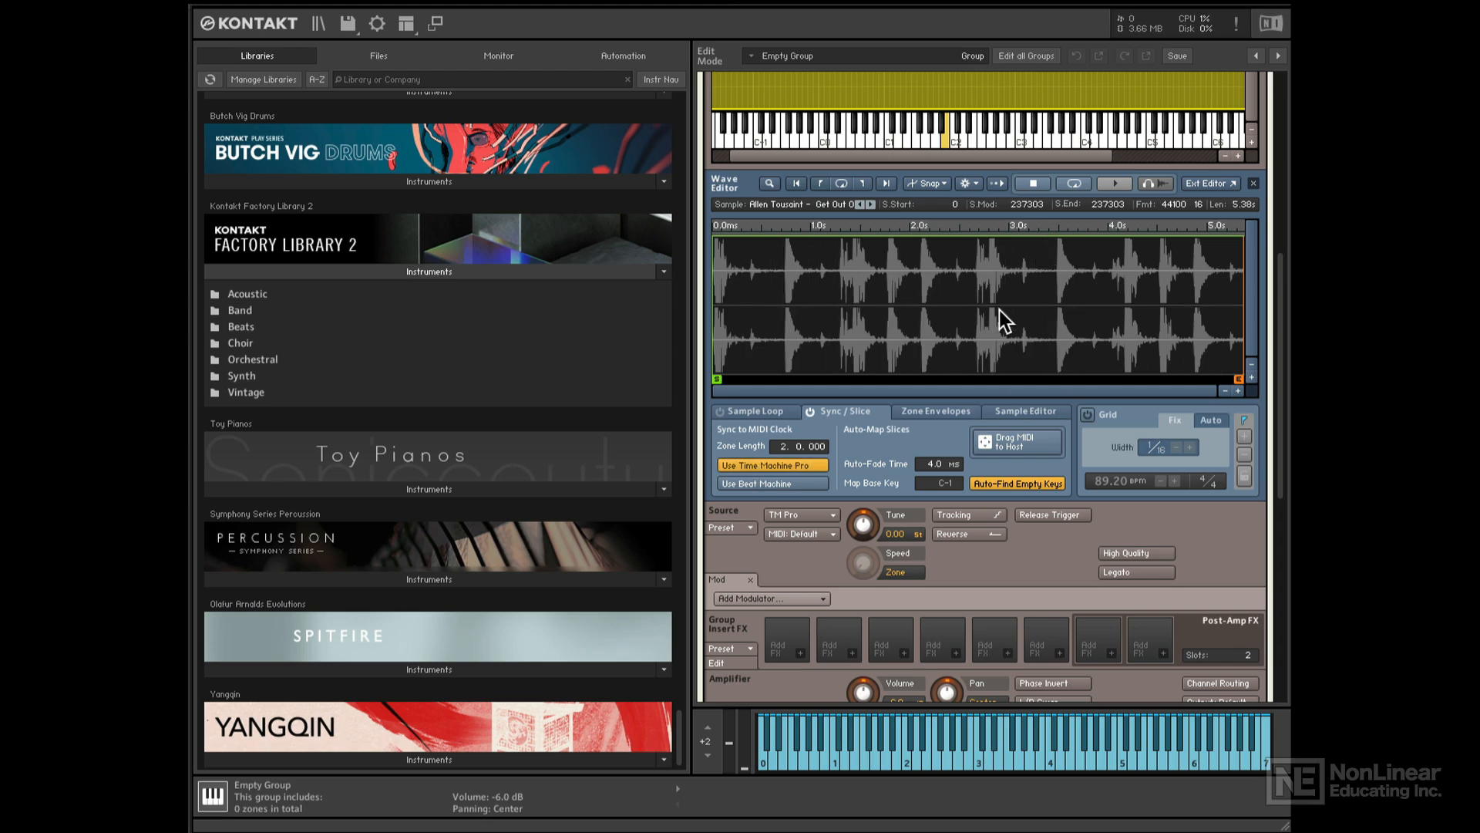
{"action": "left_click_drag", "start_coordinate": [1237, 379], "coordinate": [988, 378]}
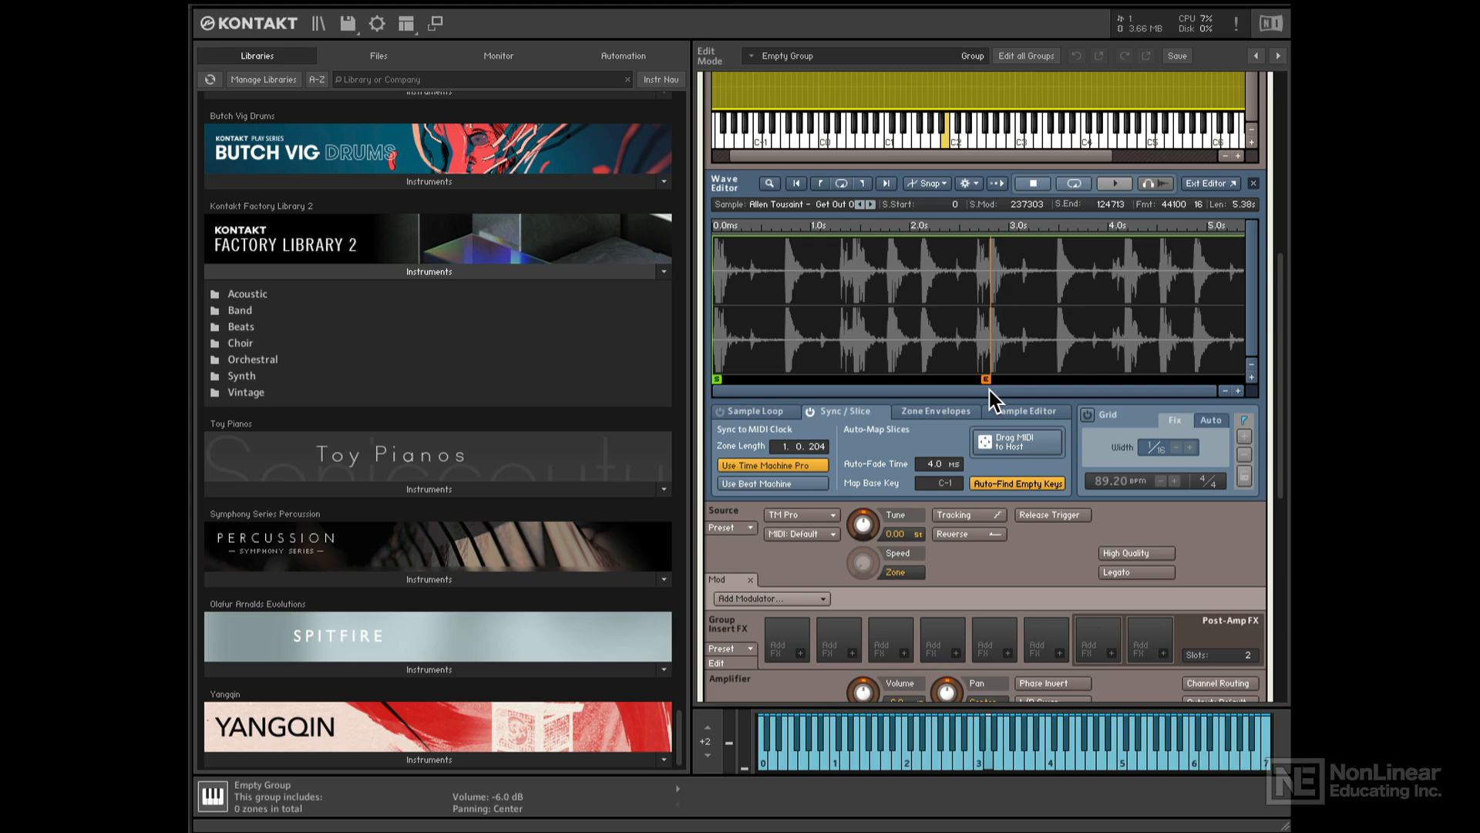
- Enable loop 1 on the drum sample, ending at 123804, just before the 124713 sample end
{"action": "left_click", "coordinate": [763, 414]}
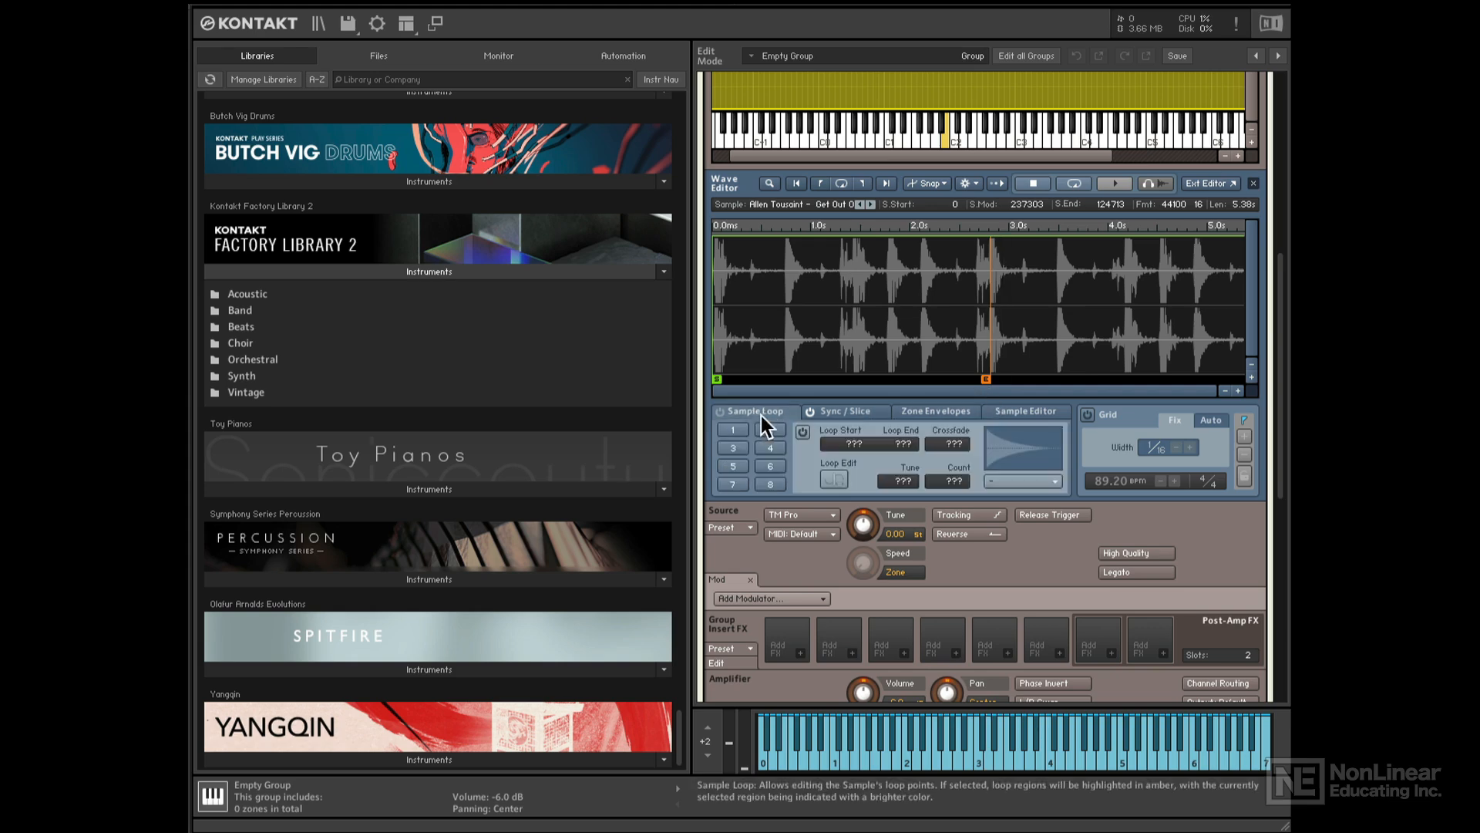
{"action": "left_click", "coordinate": [734, 430]}
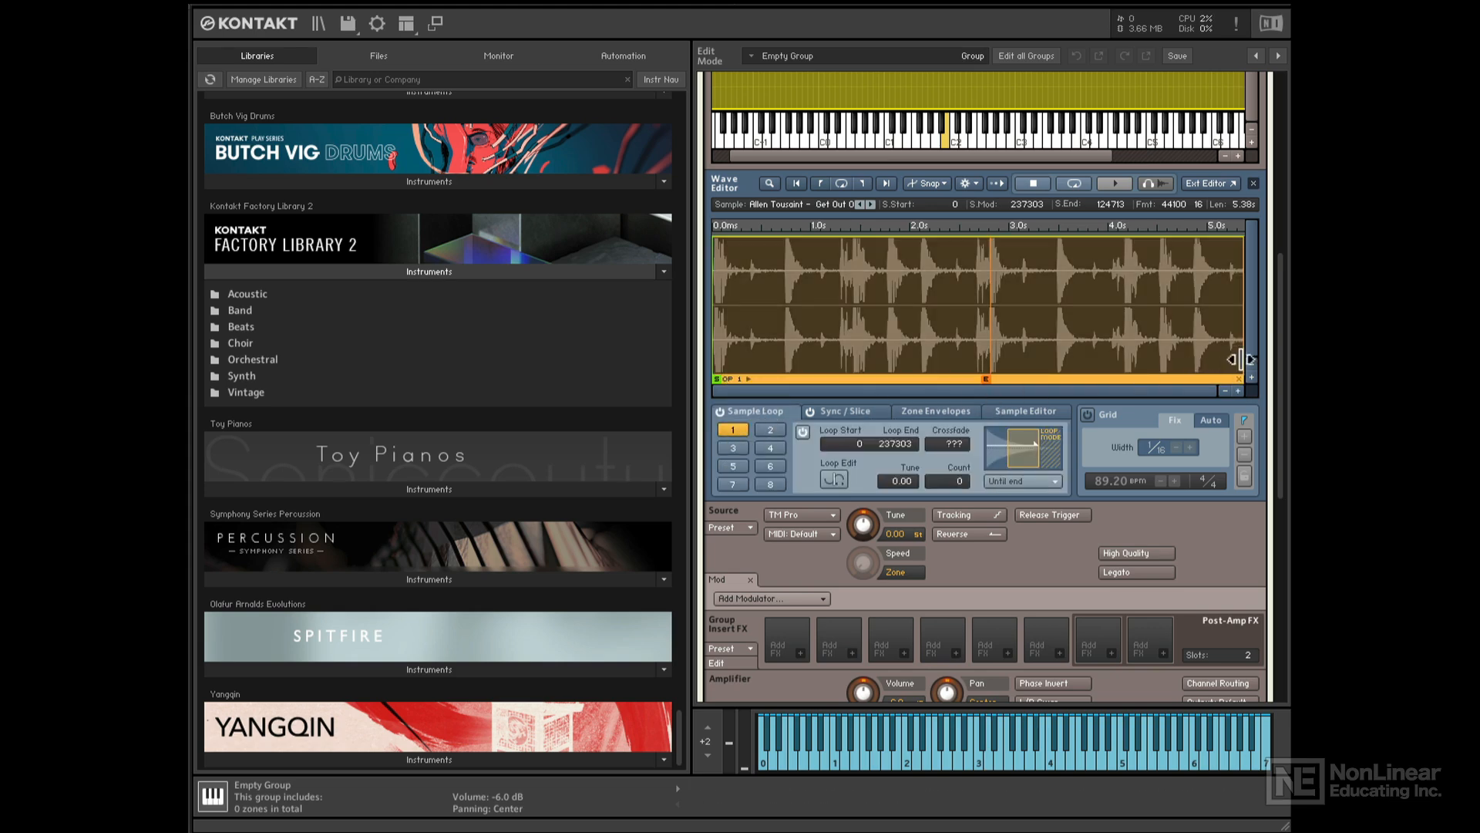
{"action": "left_click_drag", "start_coordinate": [1241, 360], "coordinate": [991, 358]}
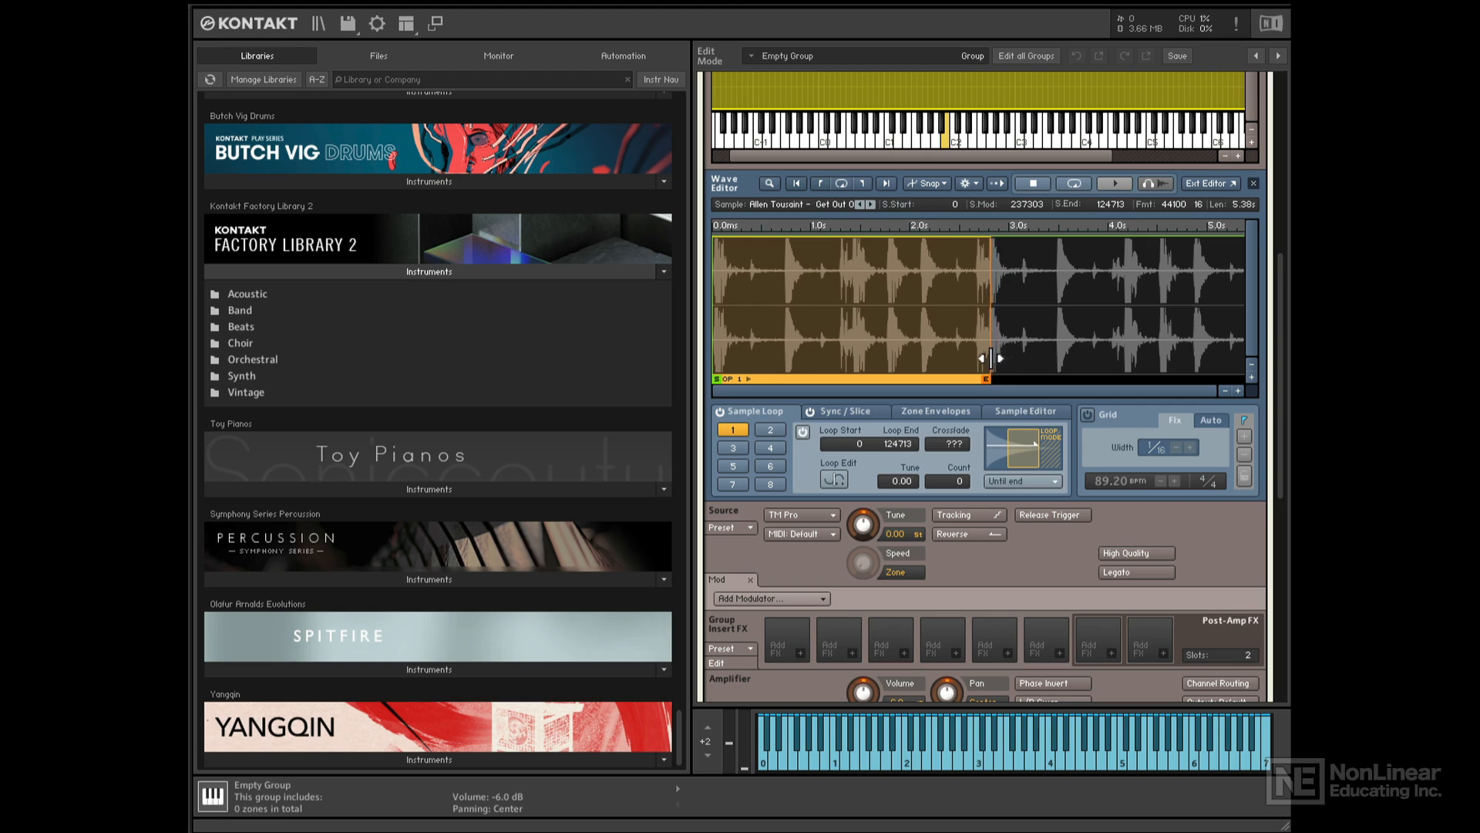
{"action": "left_click", "coordinate": [1239, 390]}
{"action": "left_click_drag", "start_coordinate": [935, 394], "coordinate": [1017, 392]}
{"action": "left_click", "coordinate": [1241, 391]}
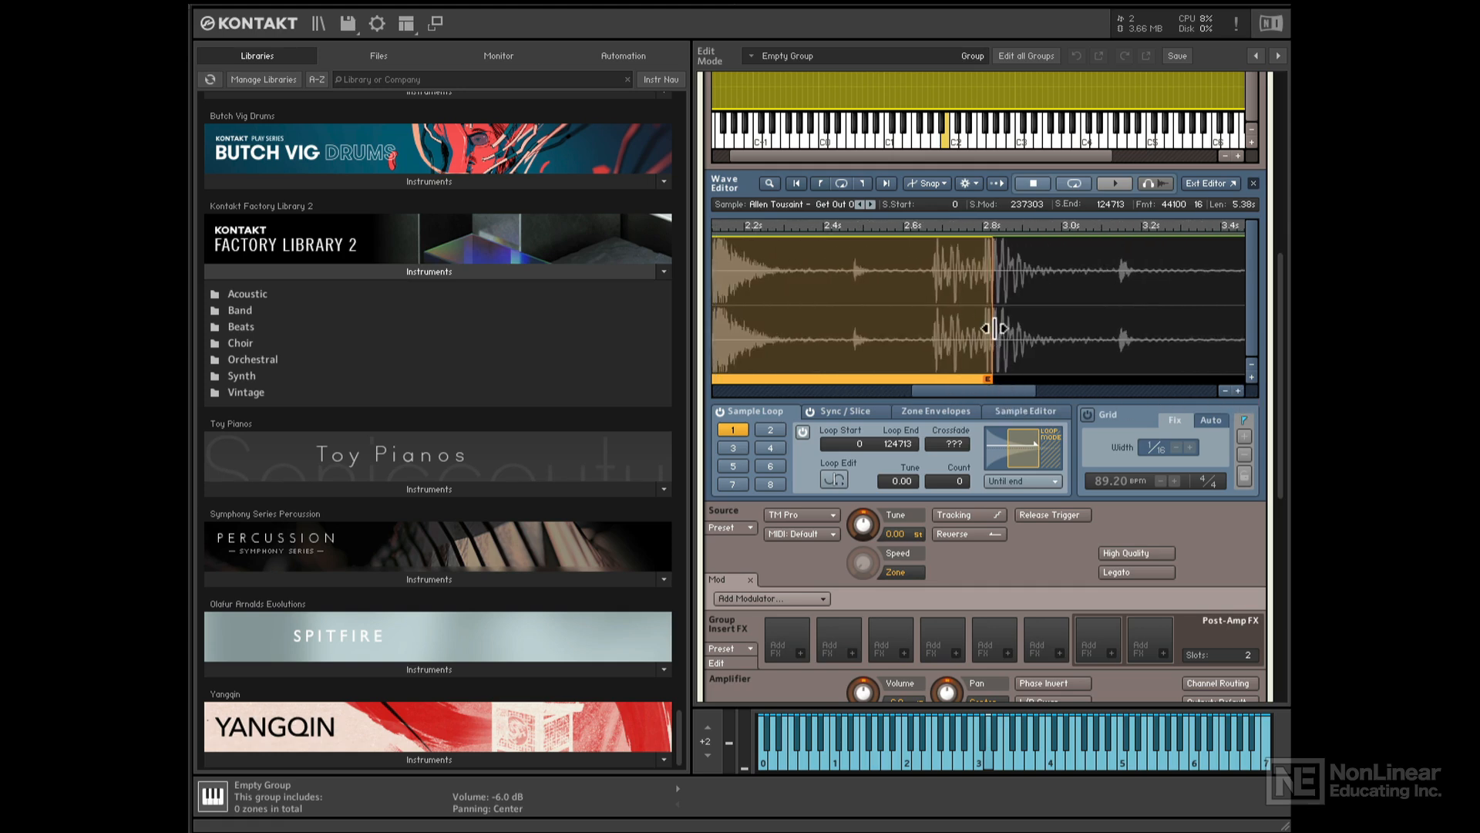
{"action": "mouse_move", "coordinate": [993, 329]}
{"action": "left_mouse_down"}
{"action": "mouse_move", "coordinate": [1012, 376]}
{"action": "mouse_move", "coordinate": [982, 330]}
{"action": "left_mouse_up"}
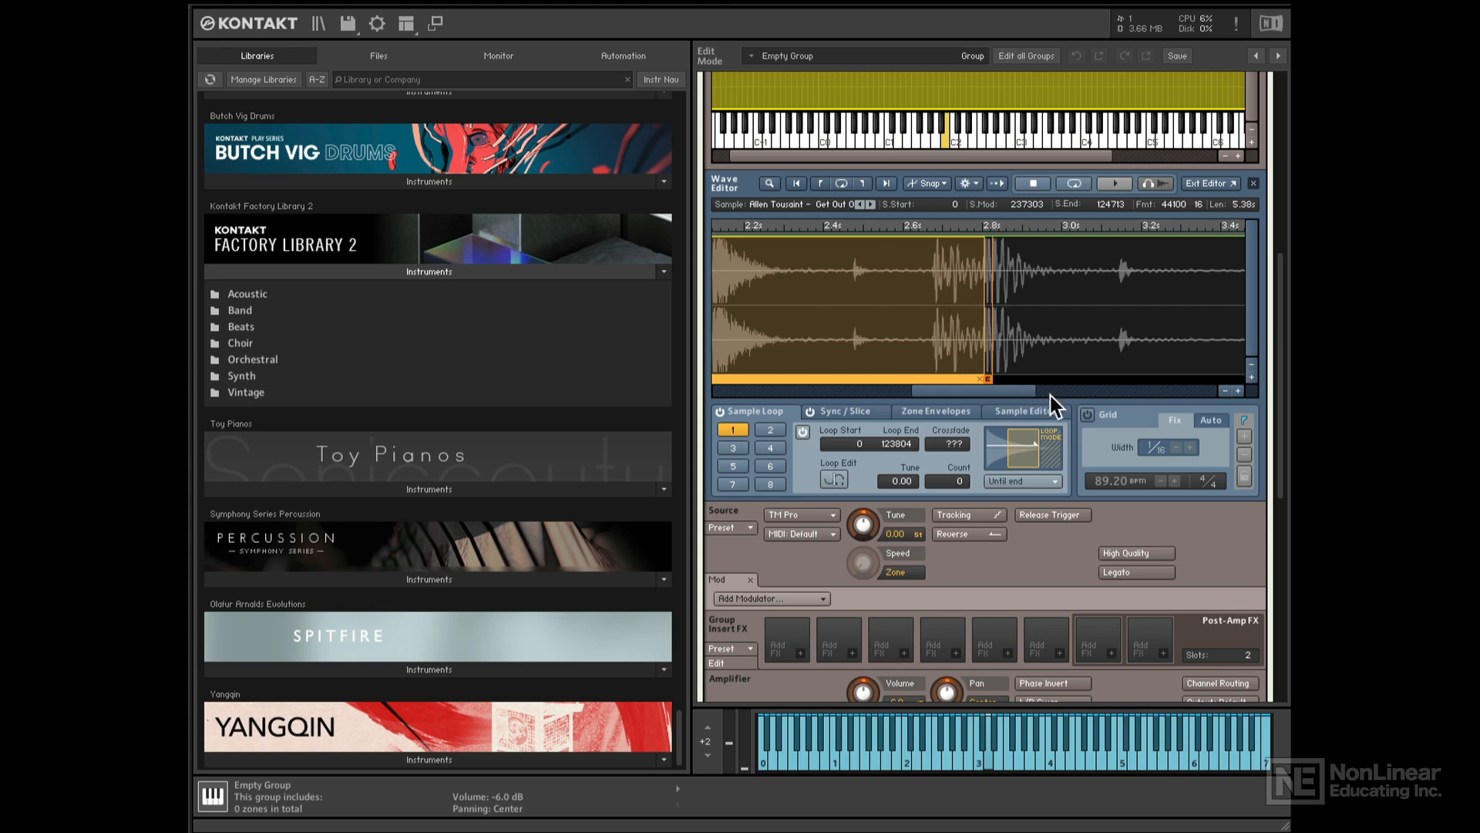
{"action": "left_click", "coordinate": [1225, 390]}
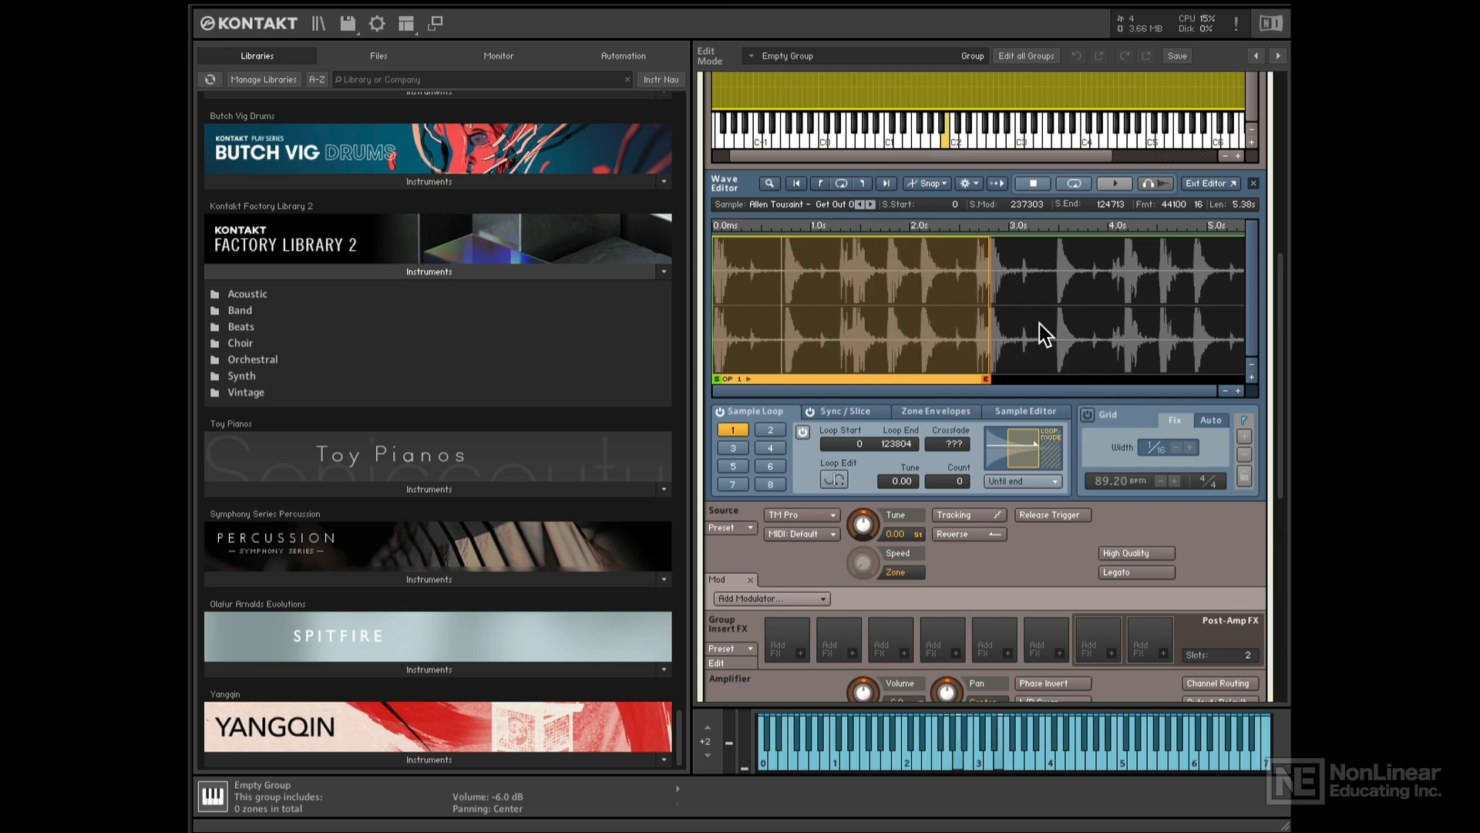
{"action": "scroll", "coordinate": [1040, 323], "scroll_direction": "up", "scroll_amount": 10}
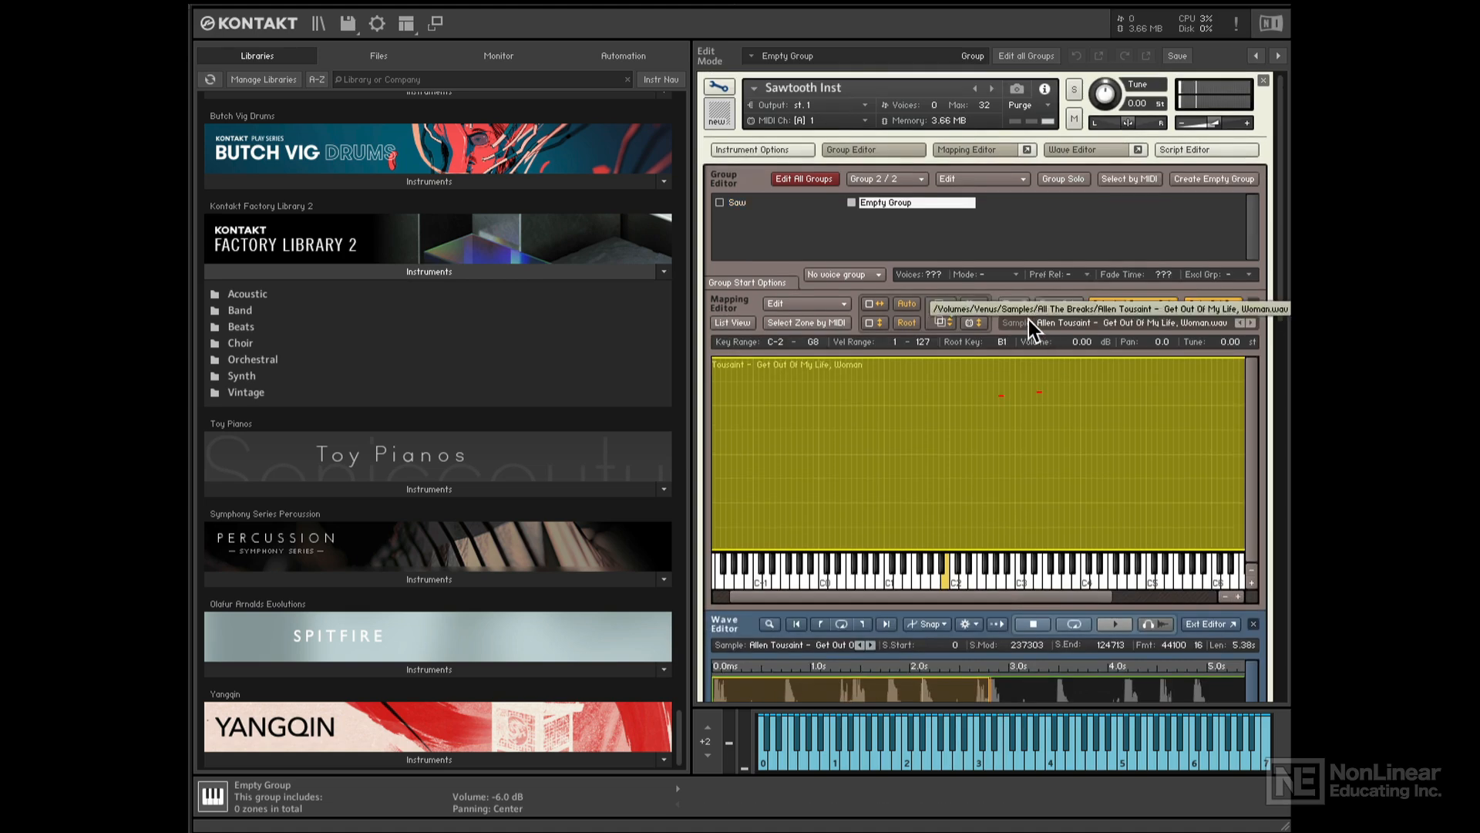
- Rename the Empty Group to 'Drum' and scroll down to the instrument's effects slots
{"action": "left_click", "coordinate": [744, 203]}
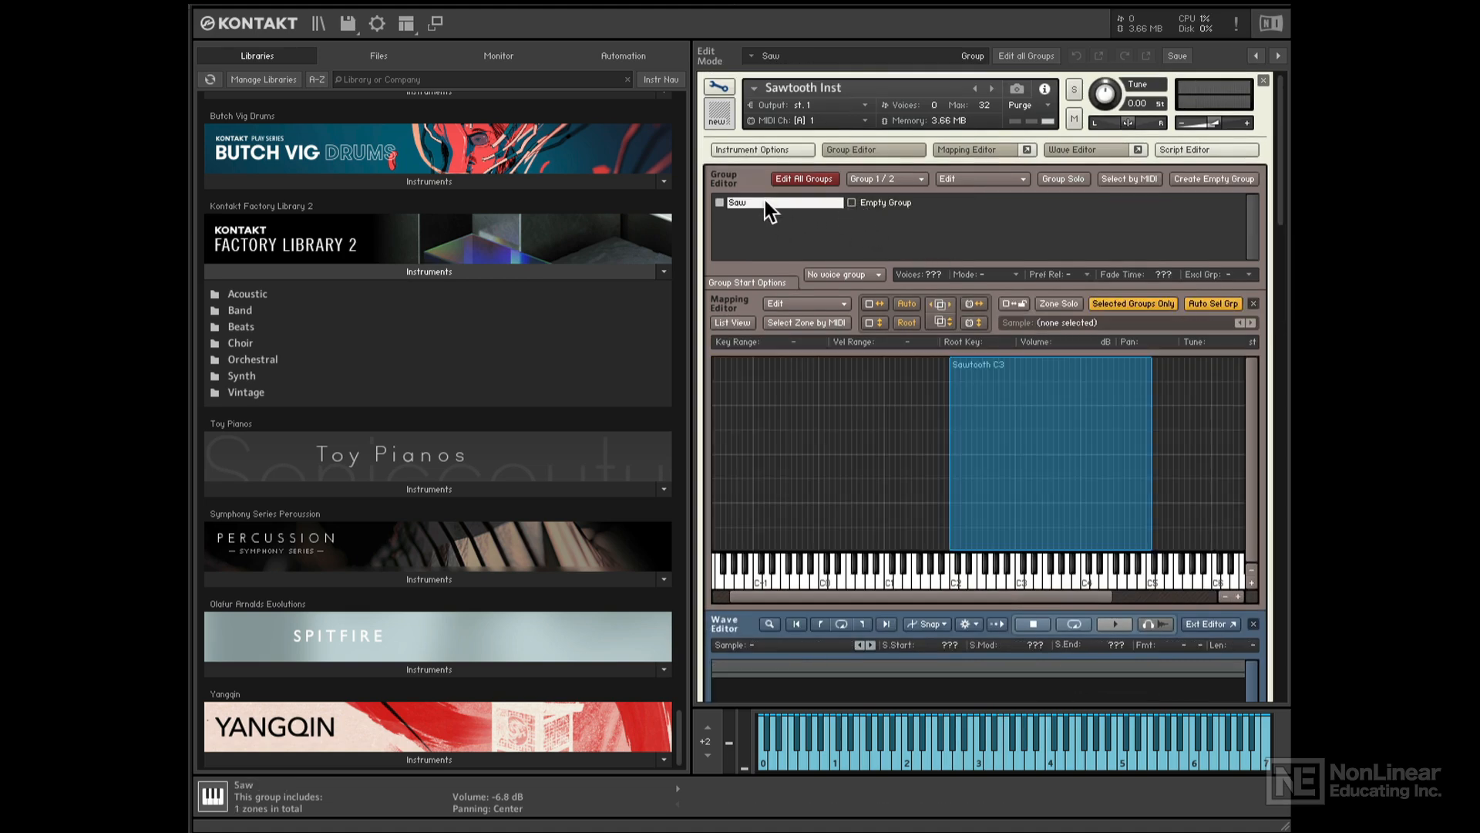
{"action": "left_click", "coordinate": [894, 202]}
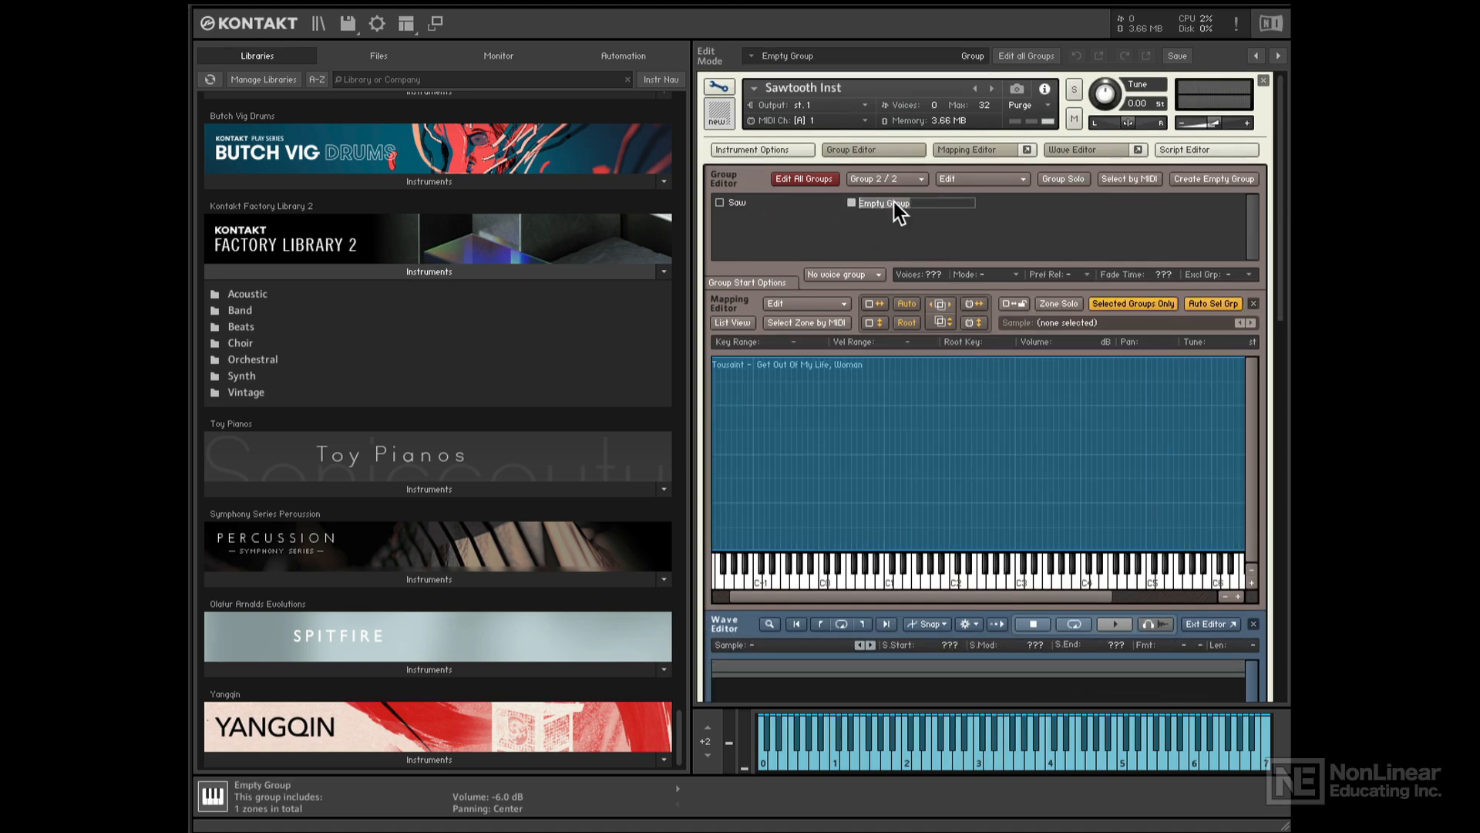
{"action": "key", "text": "Return"}
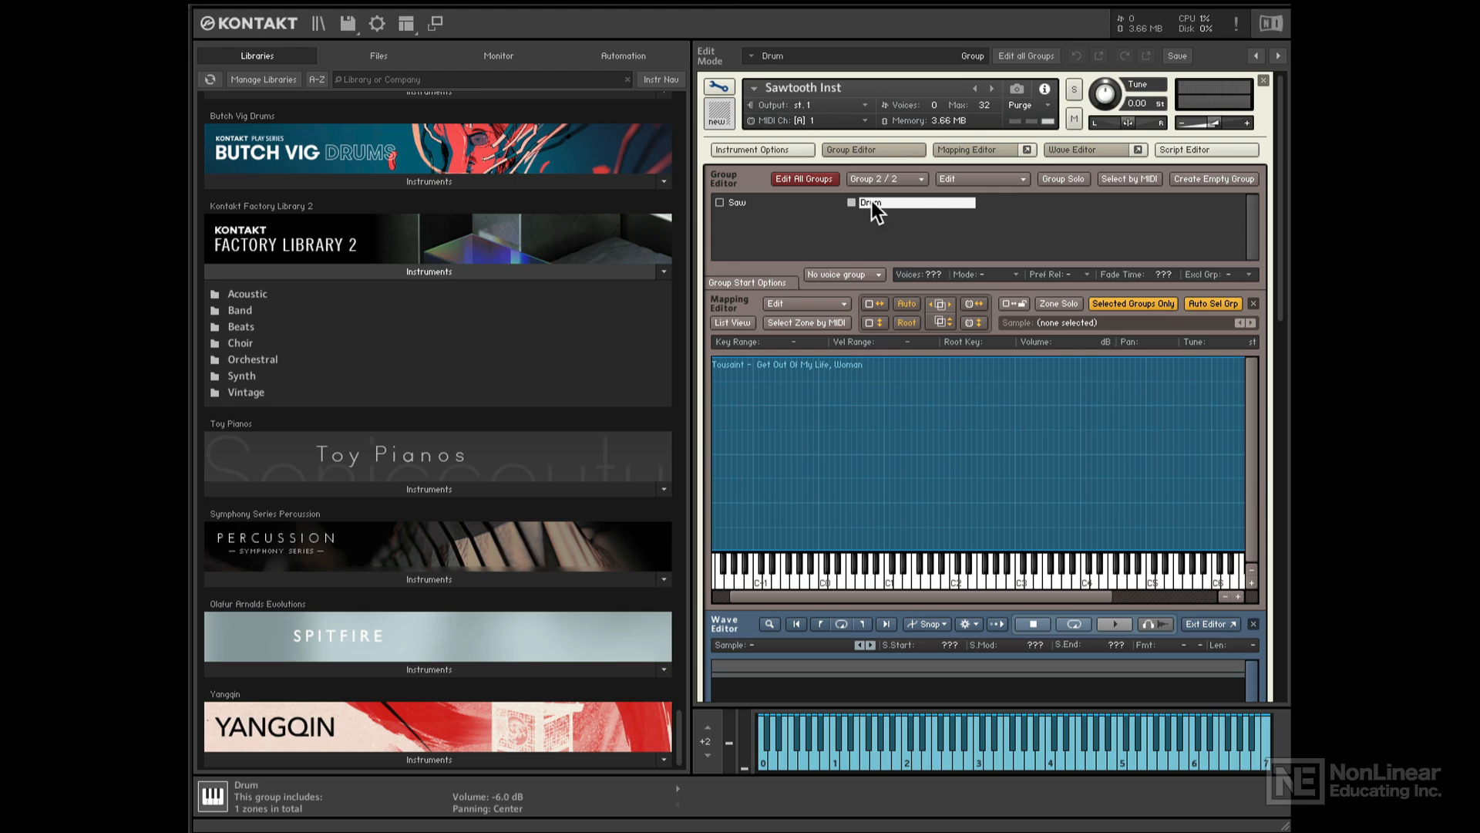
{"action": "left_click", "coordinate": [749, 200]}
{"action": "left_click", "coordinate": [880, 201]}
{"action": "left_click", "coordinate": [792, 198]}
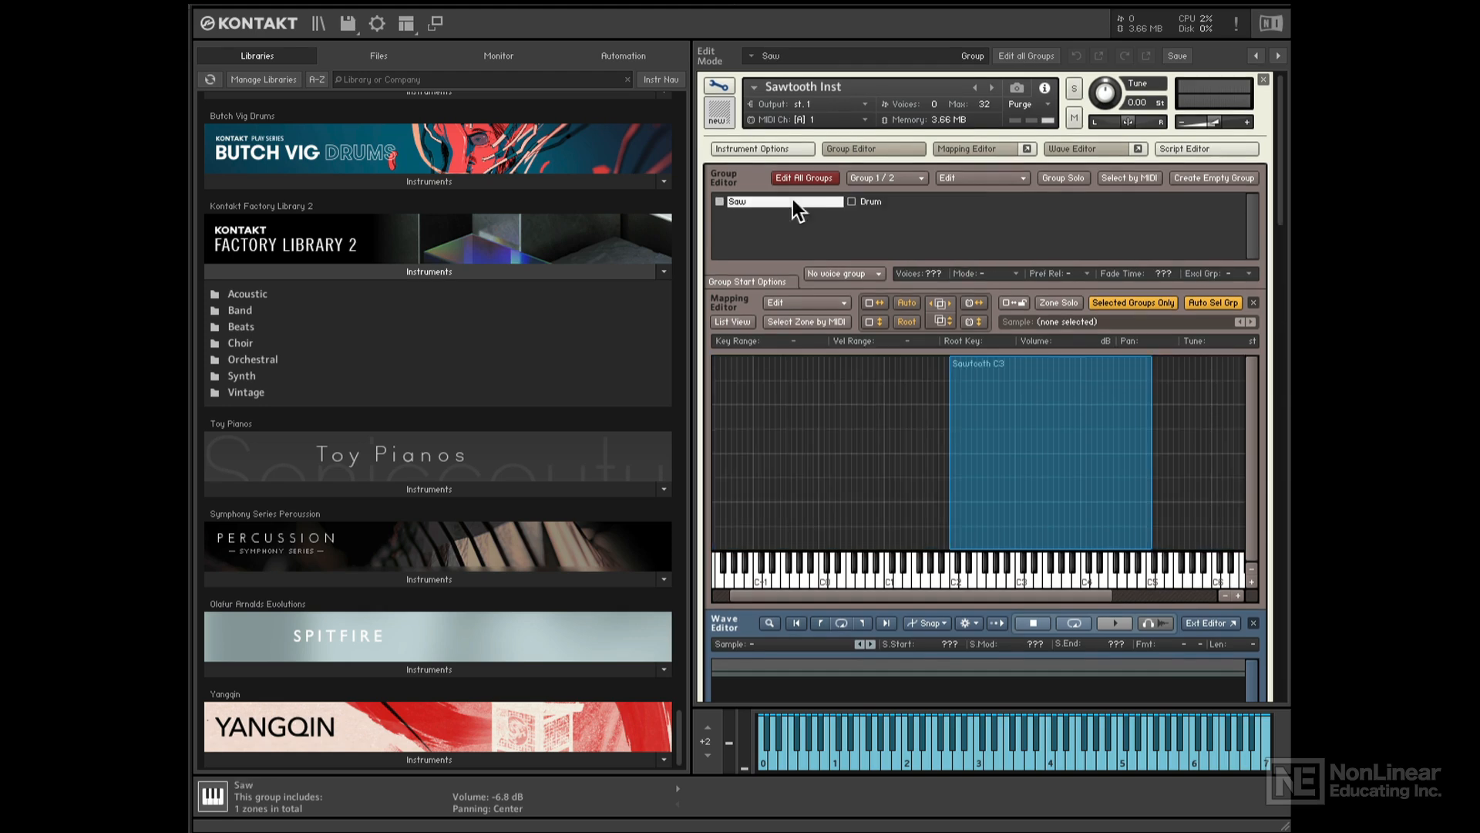
{"action": "left_click", "coordinate": [893, 202]}
{"action": "left_click_drag", "start_coordinate": [1277, 167], "coordinate": [1250, 552]}
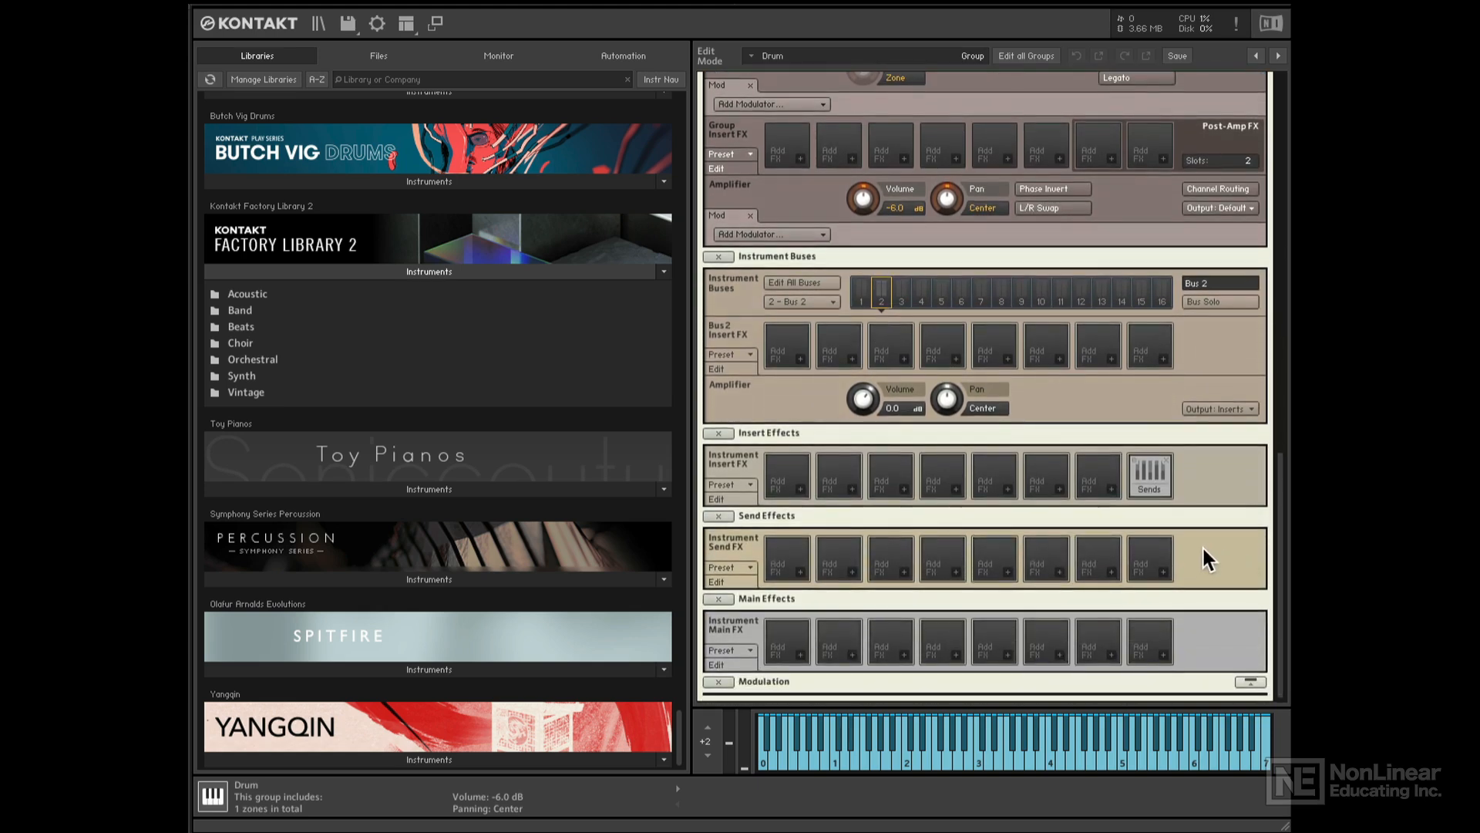
- Load Convolution in the first send slot with the Factory 10 Big Rooms '2.6s Ambiente 6TC' preset
{"action": "left_click", "coordinate": [801, 573]}
{"action": "mouse_move", "coordinate": [892, 609]}
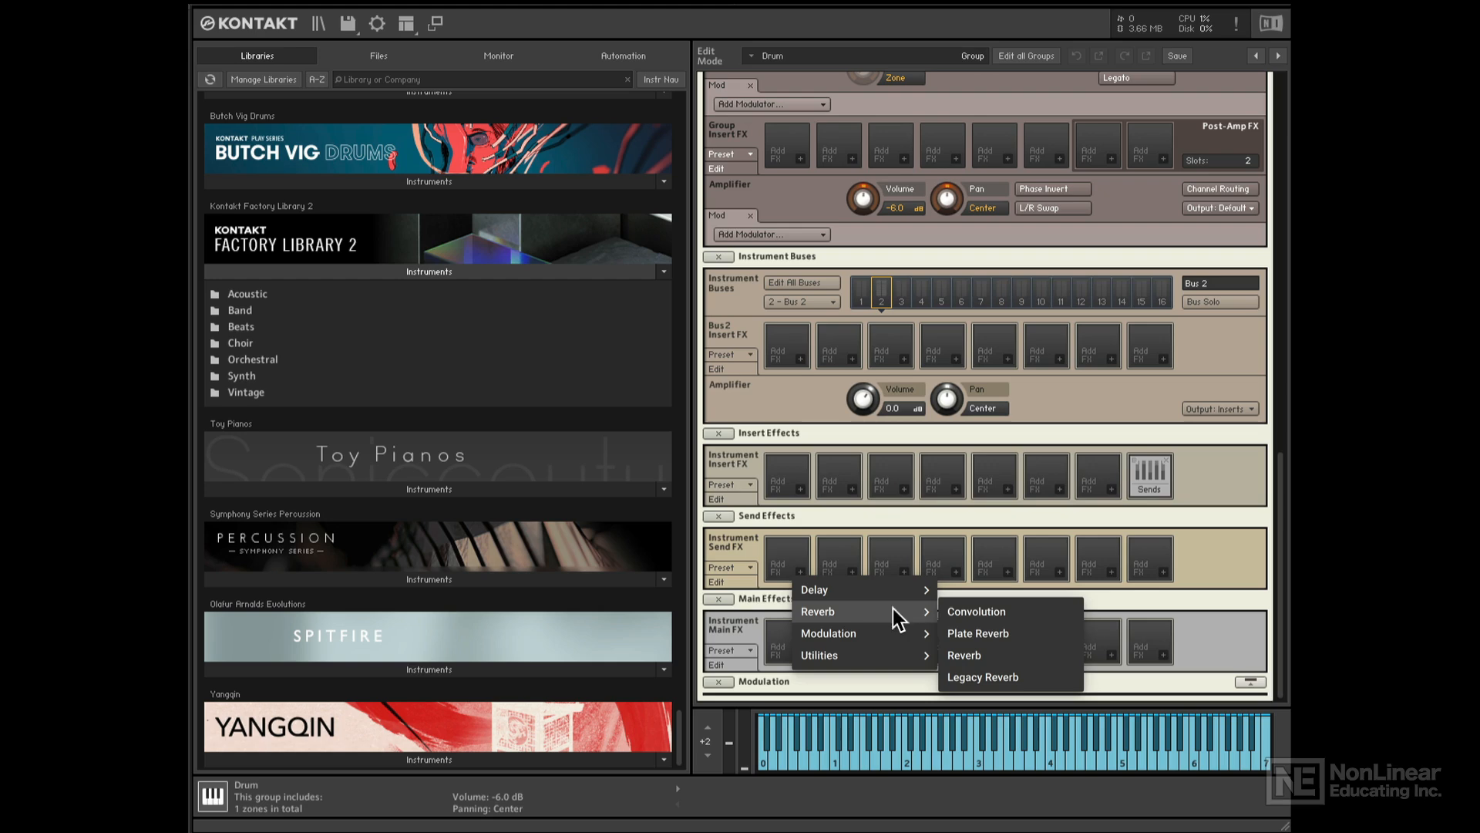
{"action": "left_click", "coordinate": [996, 612]}
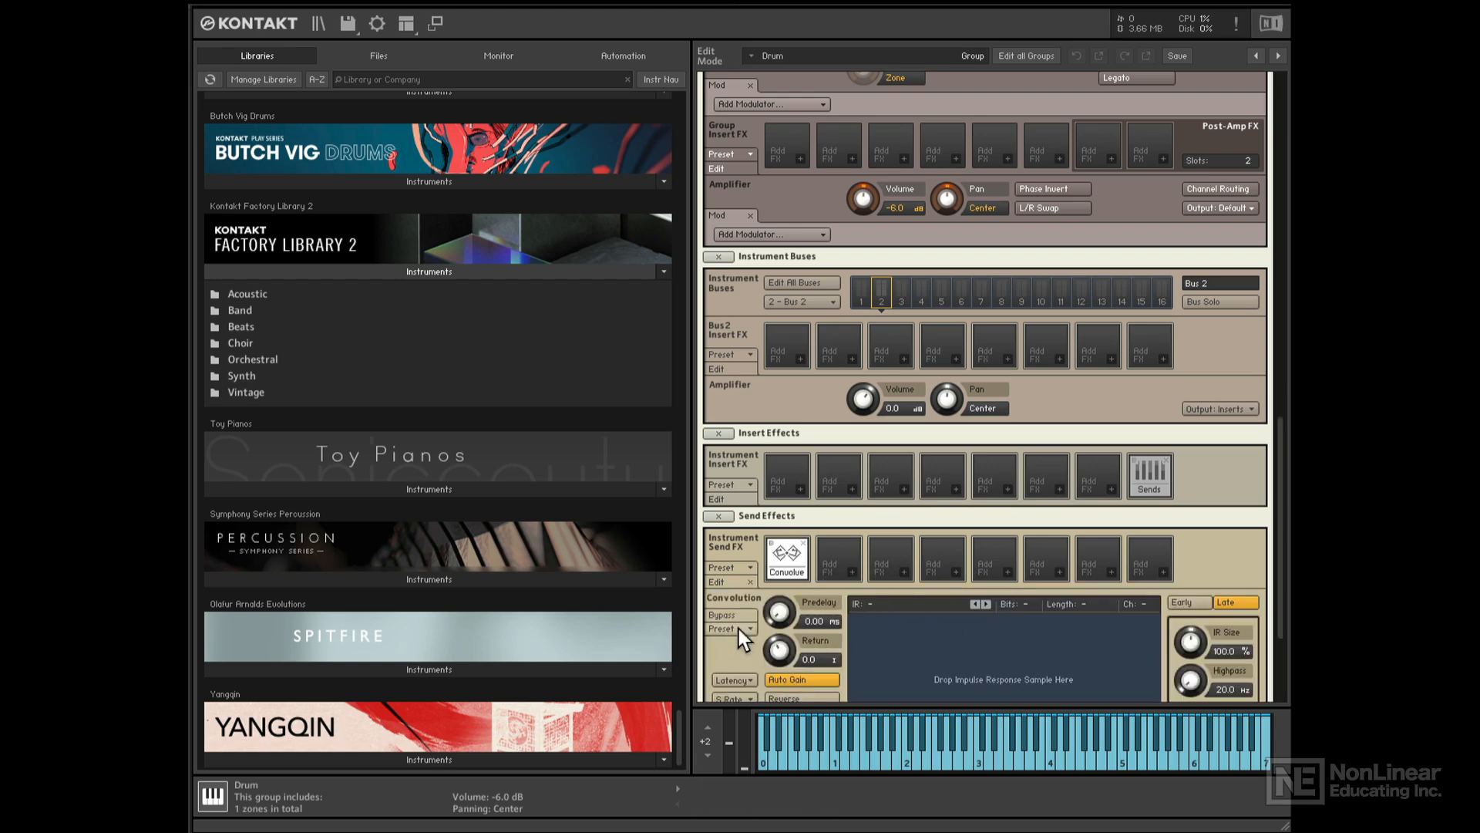
{"action": "left_click", "coordinate": [740, 628]}
{"action": "mouse_move", "coordinate": [823, 643]}
{"action": "mouse_move", "coordinate": [932, 614]}
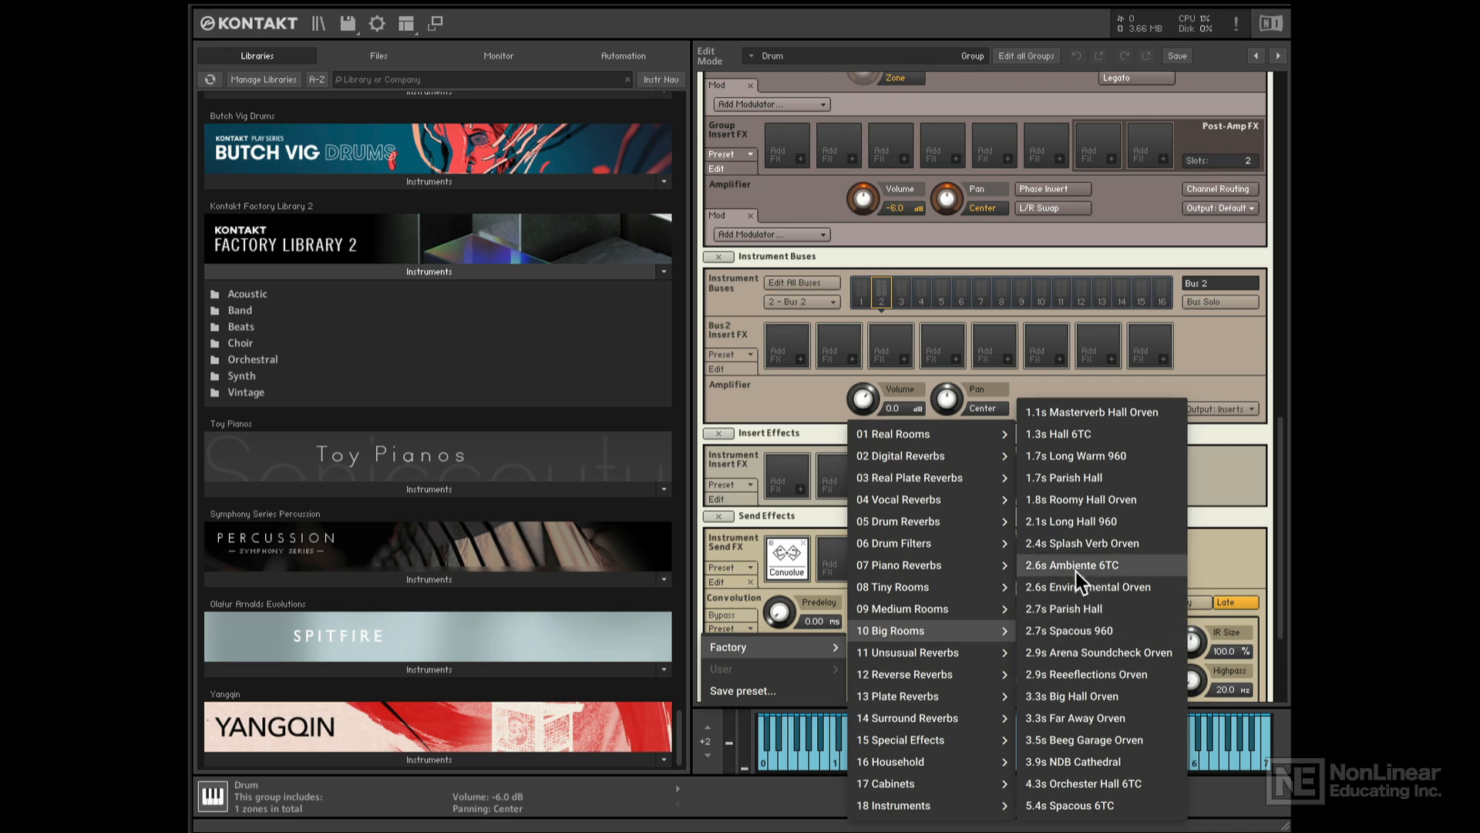
{"action": "left_click", "coordinate": [1082, 567]}
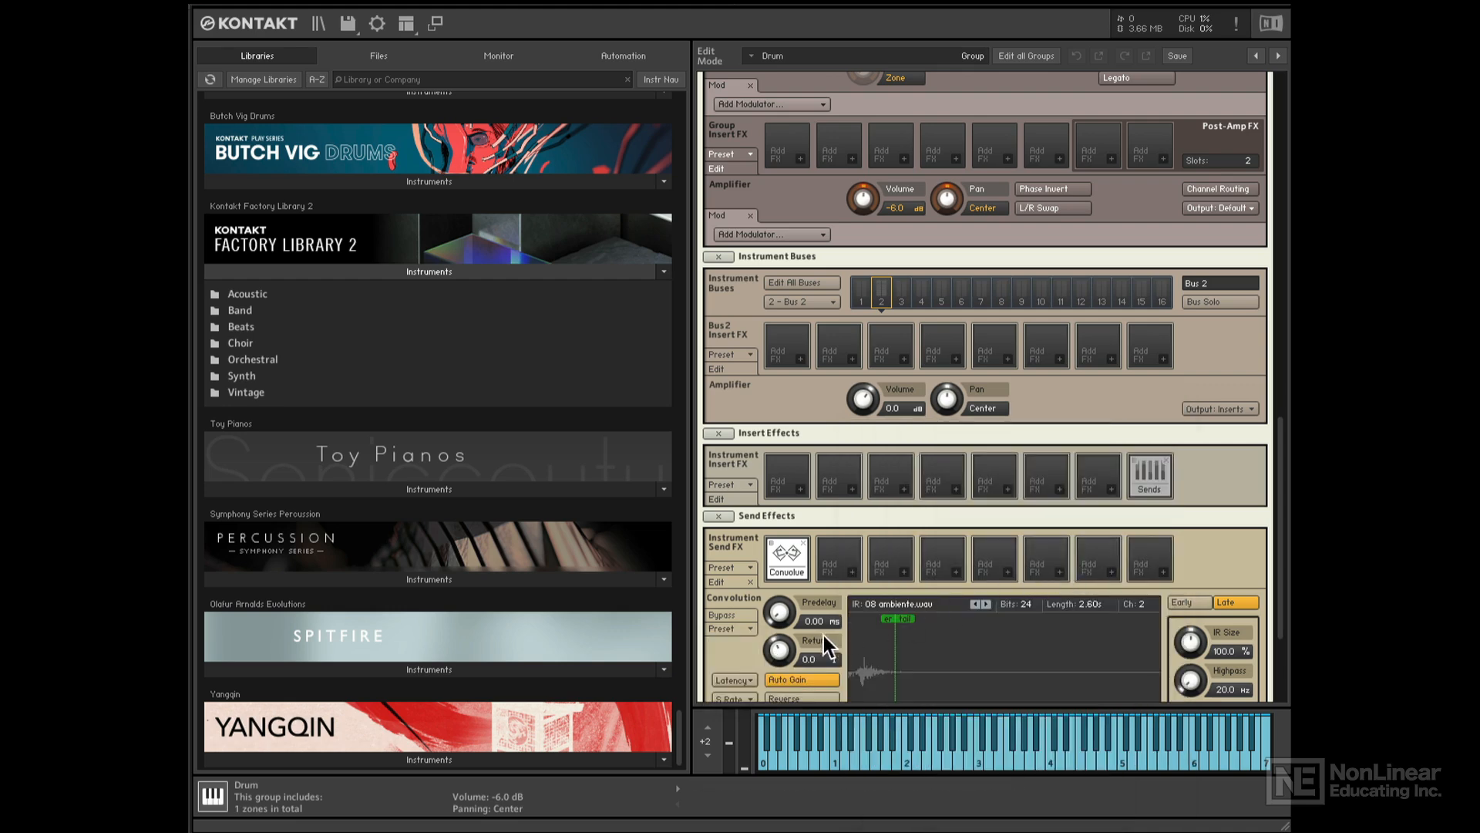
{"action": "scroll", "coordinate": [726, 647], "scroll_direction": "down", "scroll_amount": 2}
{"action": "scroll", "coordinate": [724, 649], "scroll_direction": "down", "scroll_amount": 1}
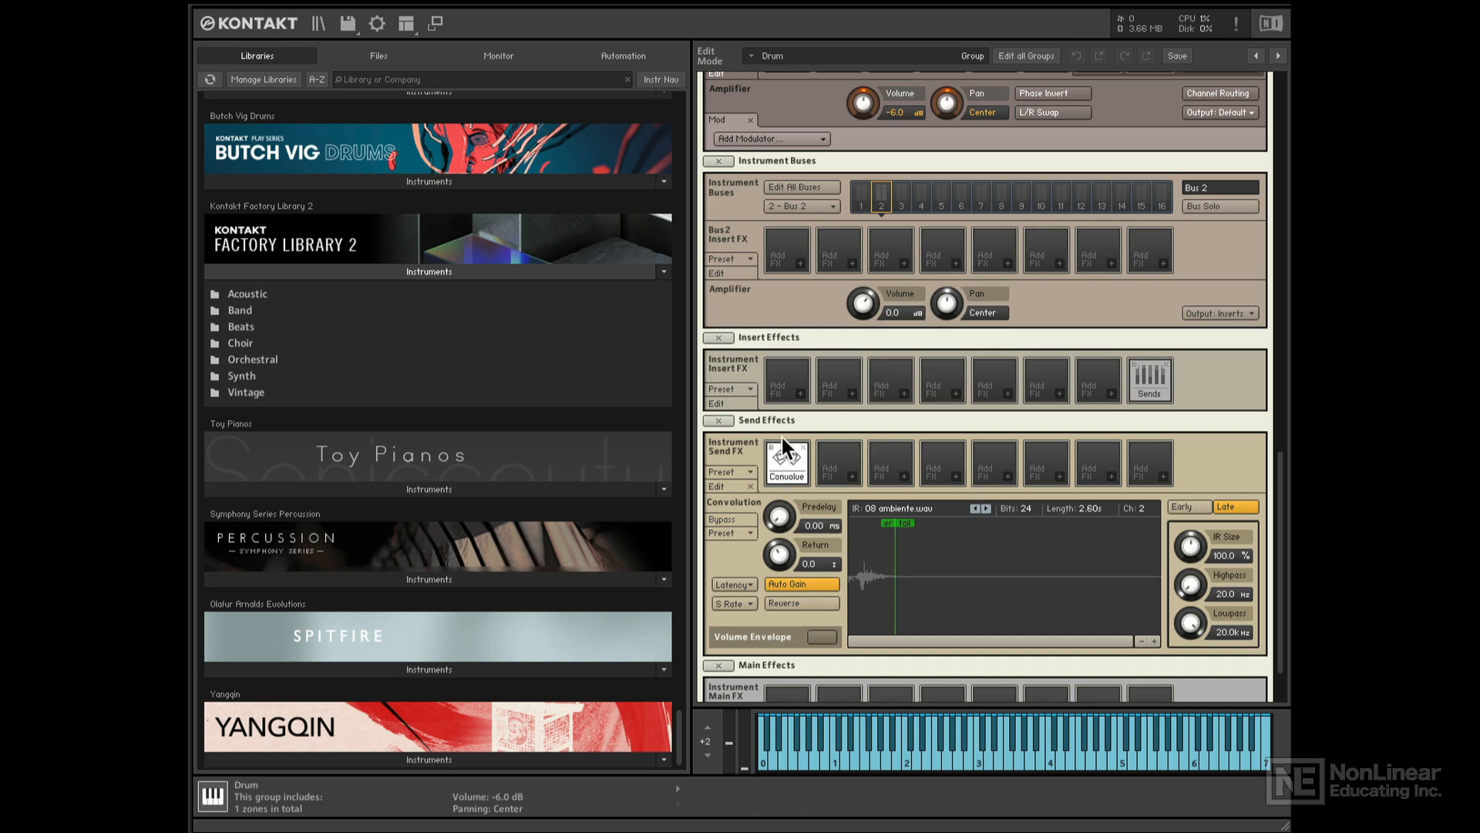
- Show the instrument's Send Levels and set its Convolve send to -inf
{"action": "scroll", "coordinate": [872, 448], "scroll_direction": "up", "scroll_amount": 3}
{"action": "scroll", "coordinate": [873, 447], "scroll_direction": "up", "scroll_amount": 5}
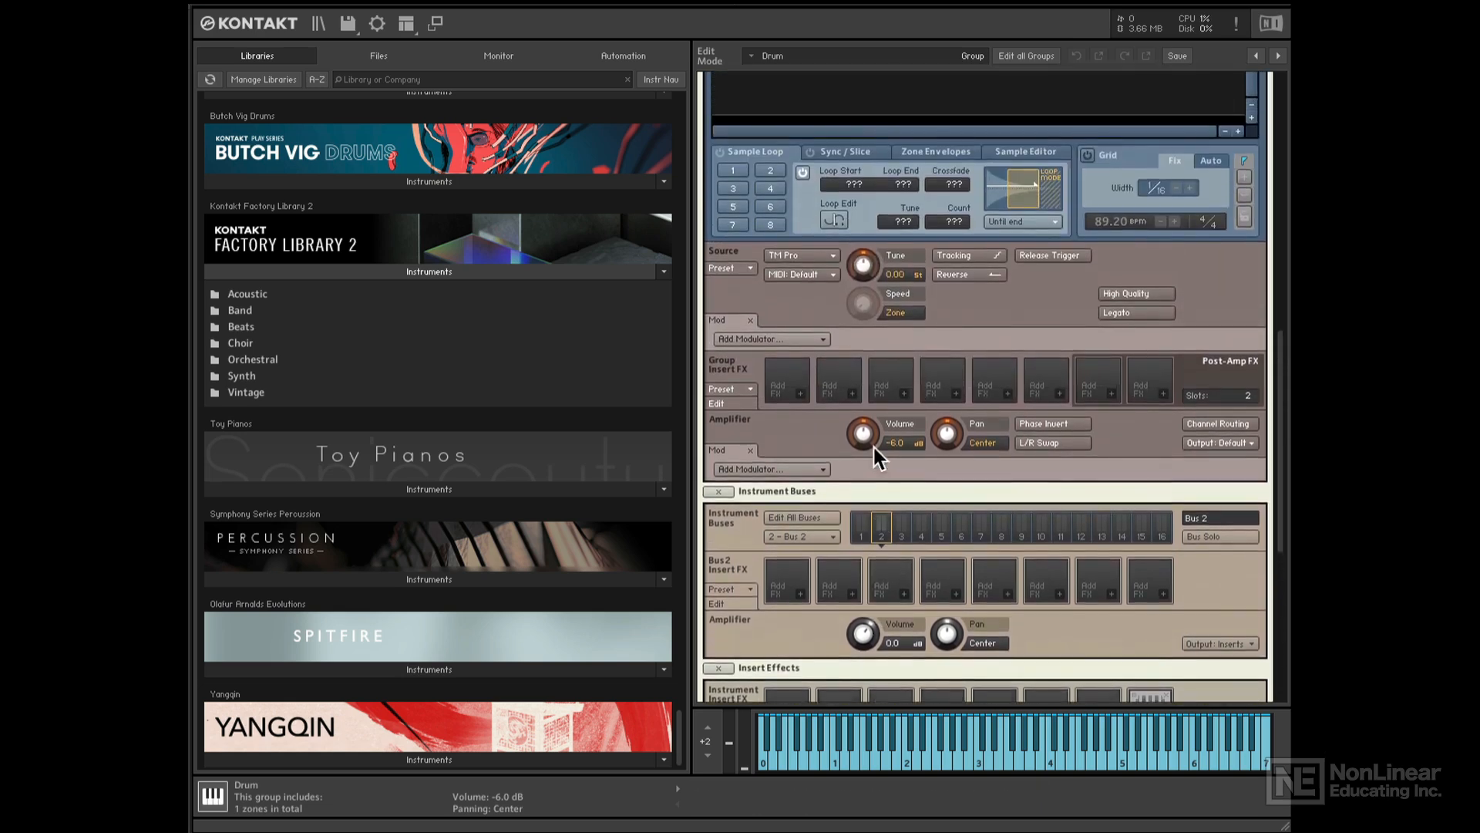
{"action": "scroll", "coordinate": [876, 449], "scroll_direction": "down", "scroll_amount": 7}
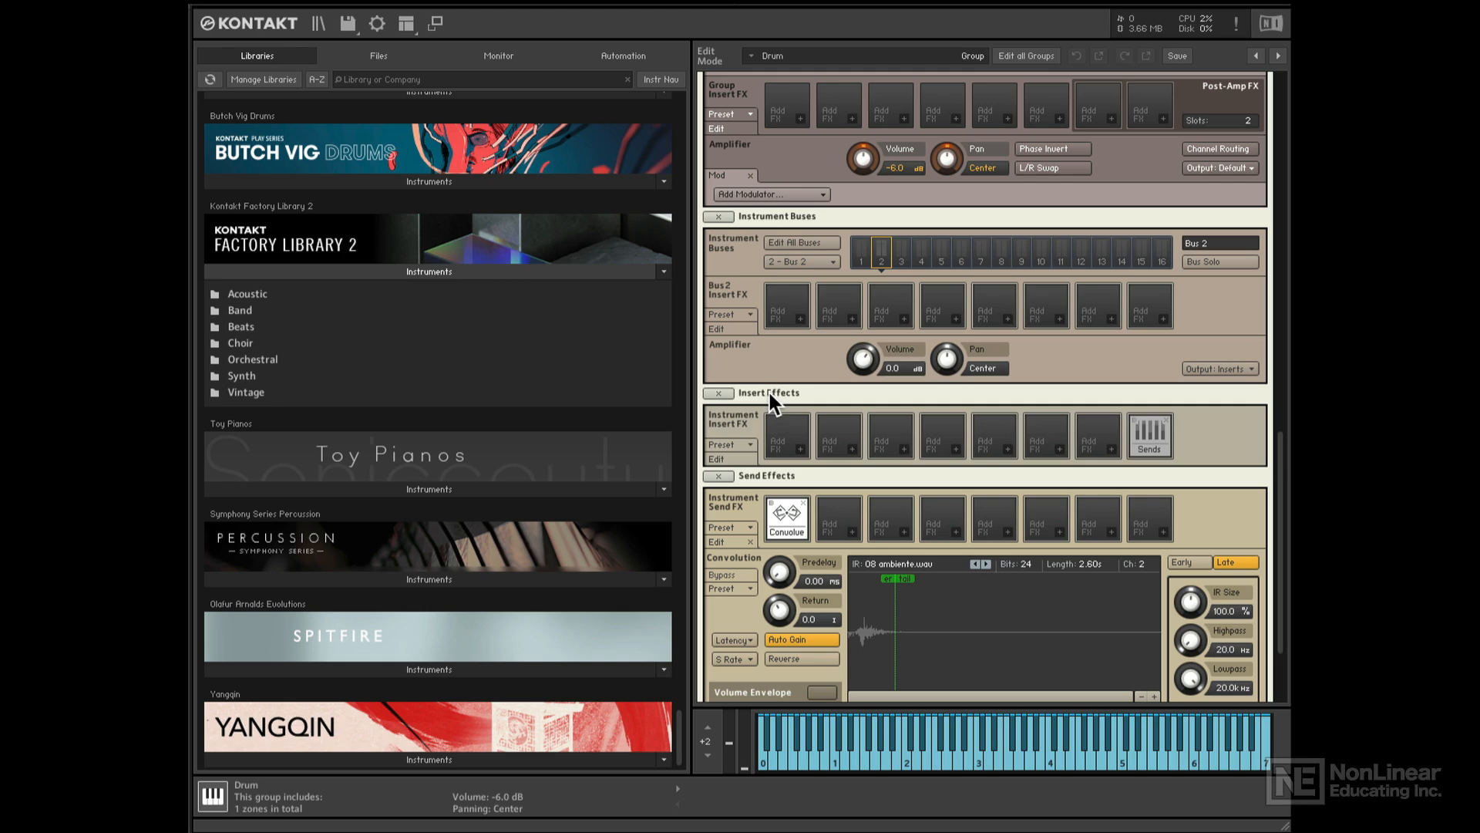
{"action": "left_click", "coordinate": [1147, 439]}
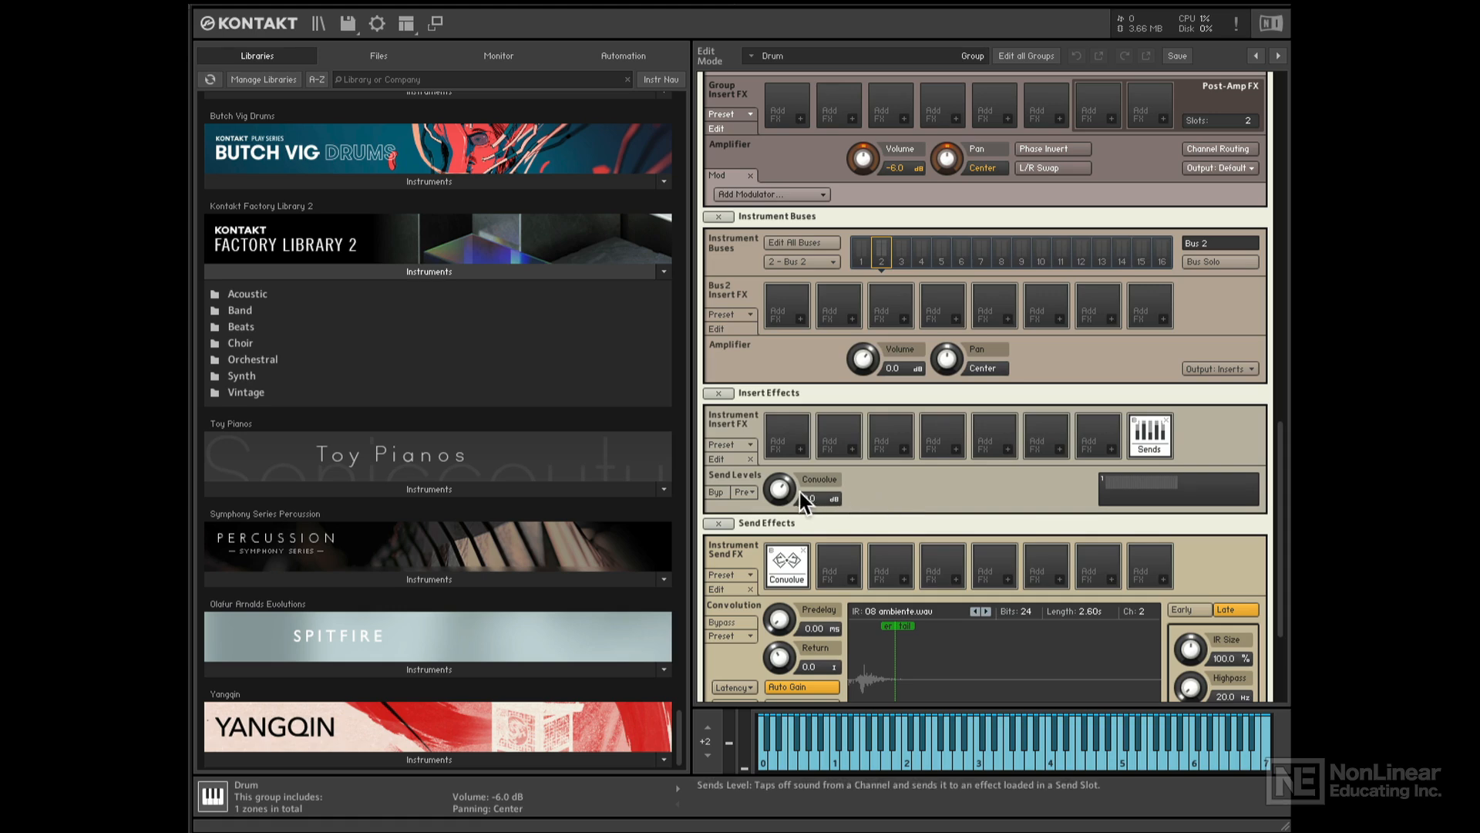
{"action": "left_click_drag", "start_coordinate": [781, 488], "coordinate": [778, 507]}
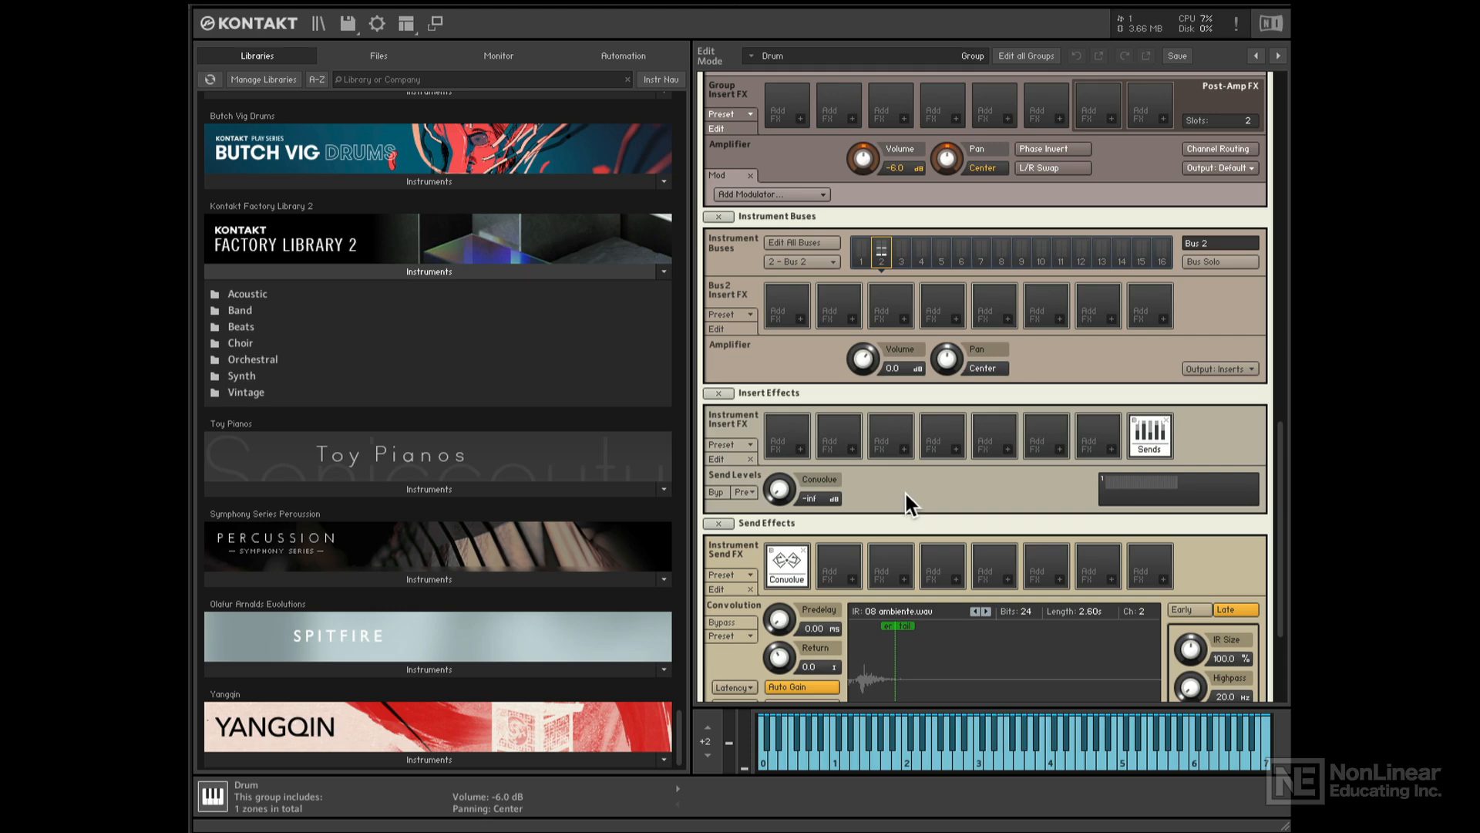
{"action": "scroll", "coordinate": [905, 491], "scroll_direction": "up", "scroll_amount": 5}
{"action": "scroll", "coordinate": [906, 494], "scroll_direction": "up", "scroll_amount": 12}
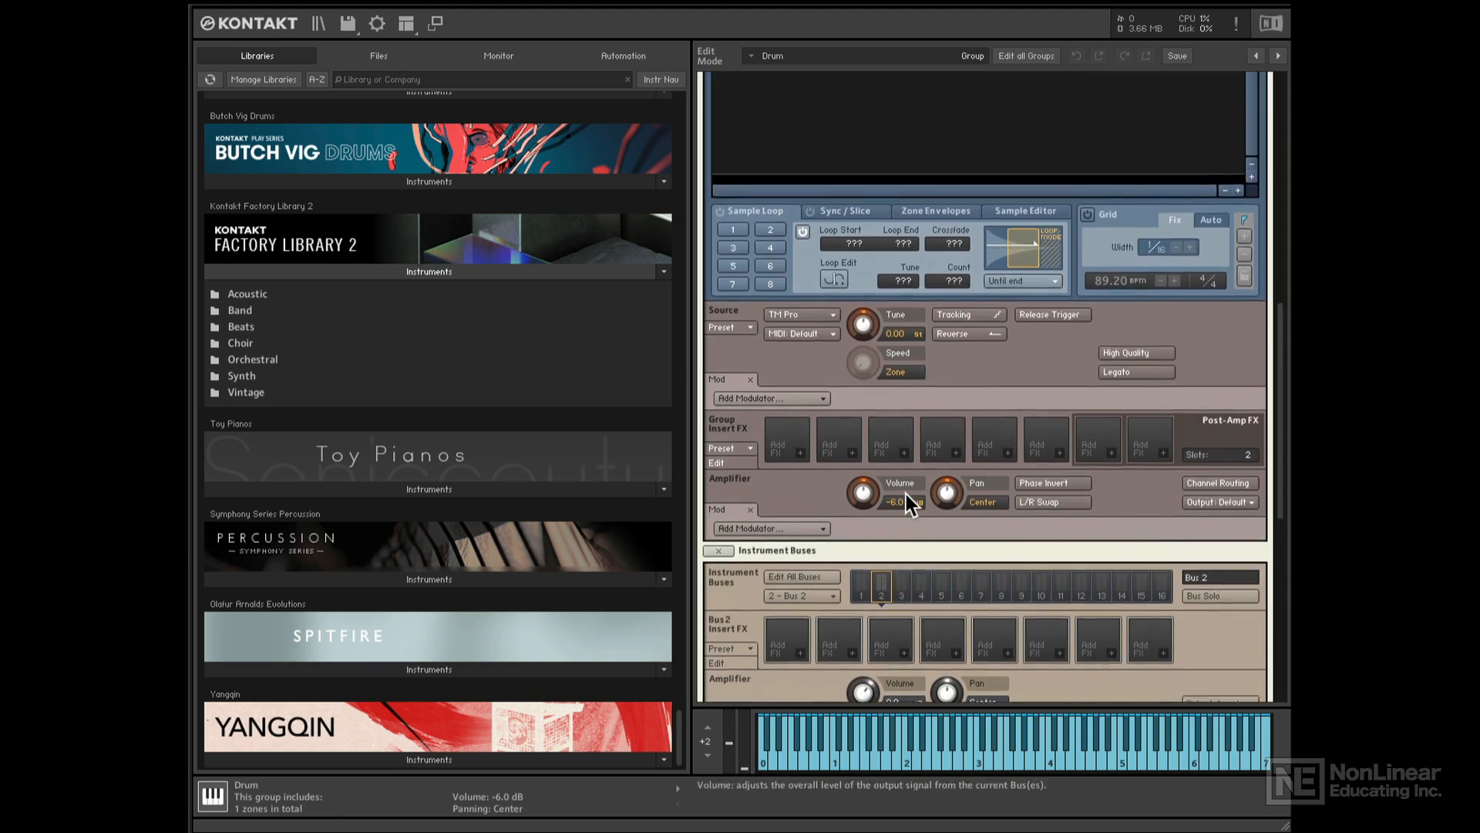
{"action": "scroll", "coordinate": [909, 494], "scroll_direction": "up", "scroll_amount": 6}
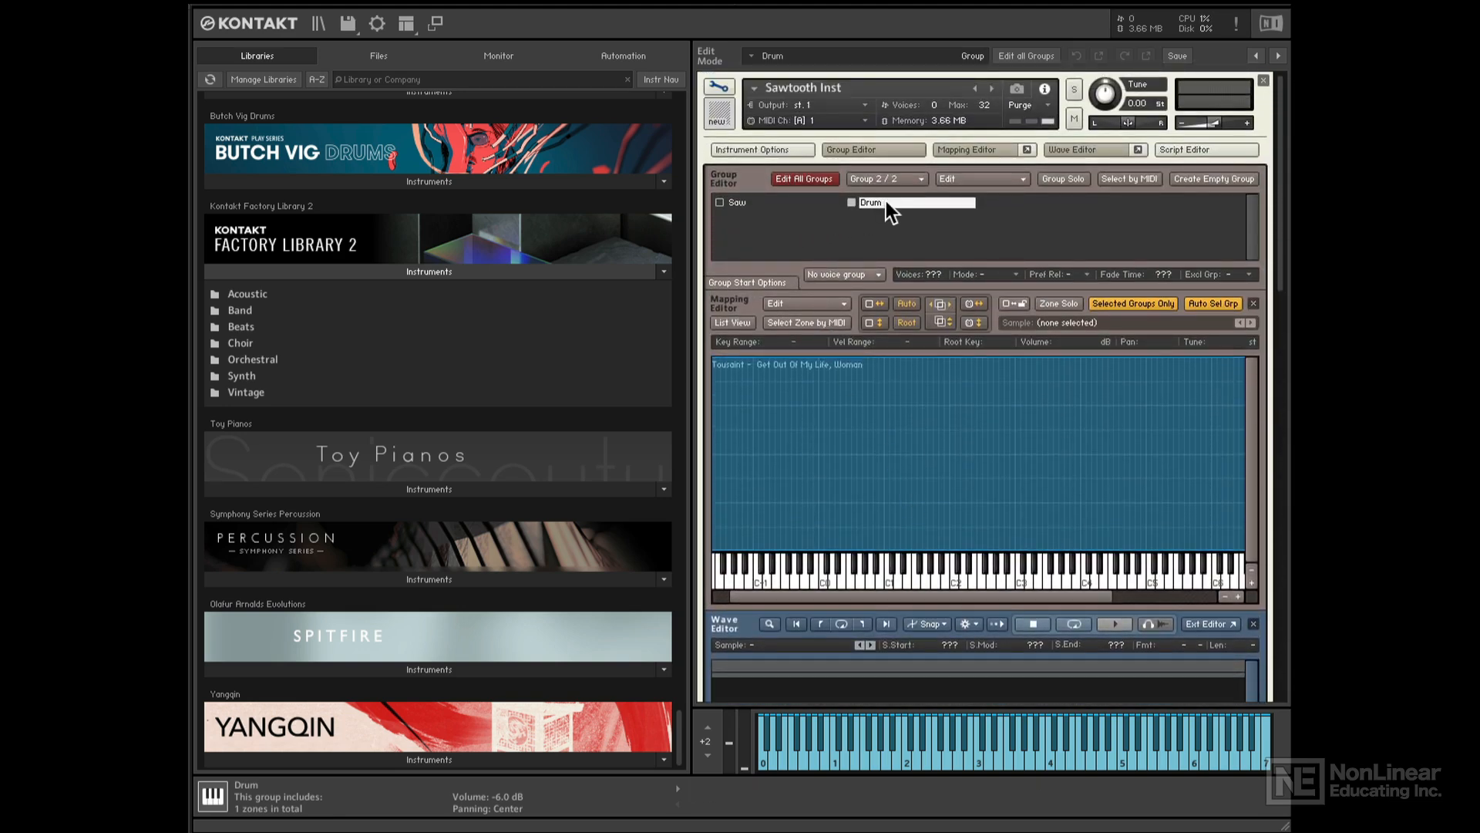
- Hide the Mapping Editor and Wave Editor
{"action": "left_click", "coordinate": [987, 150]}
{"action": "left_click", "coordinate": [1091, 149]}
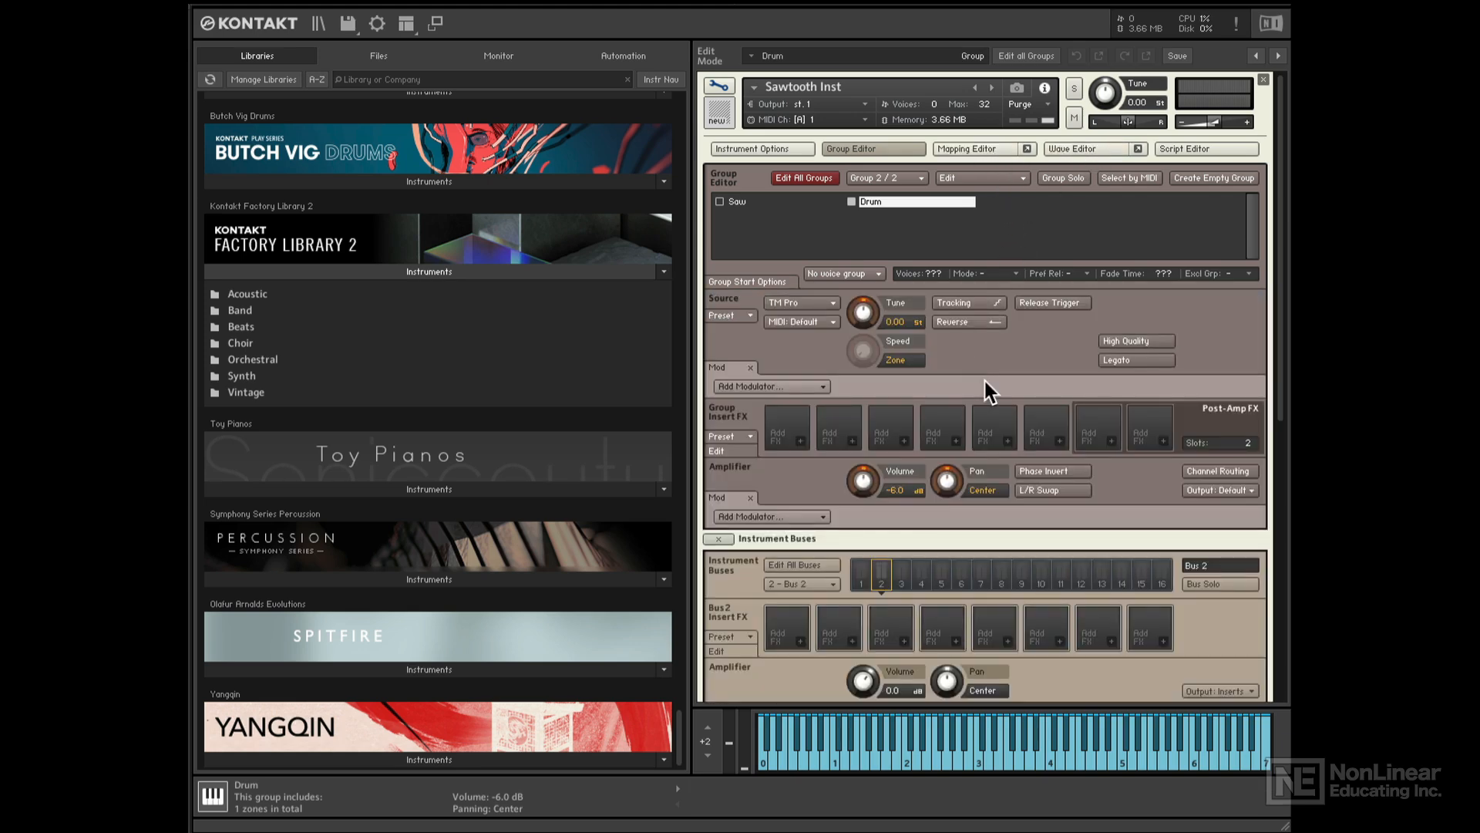
{"action": "scroll", "coordinate": [1076, 457], "scroll_direction": "down", "scroll_amount": 2}
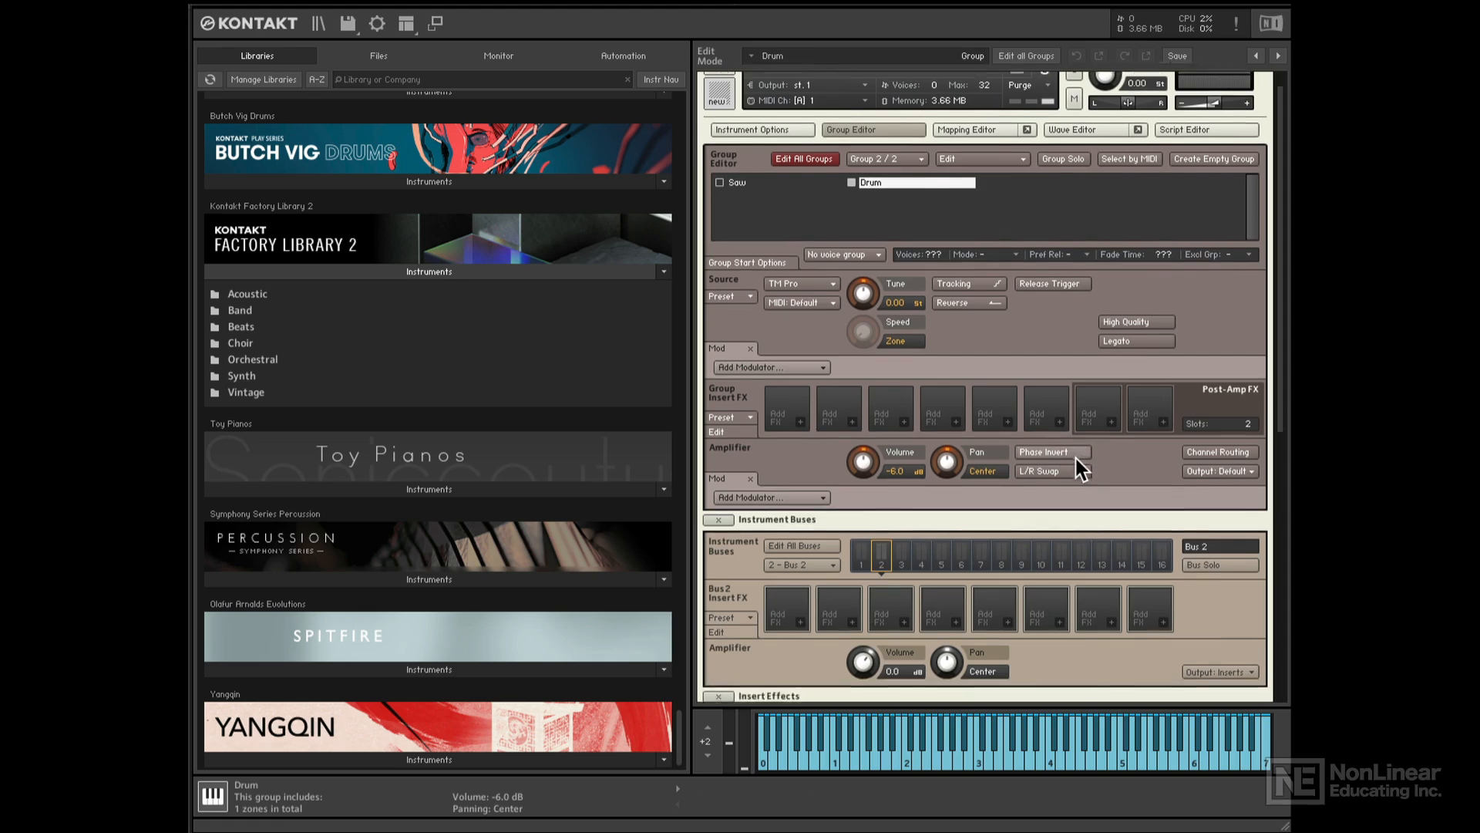
- Add a Send Levels module to the Drum group and set its Convolve send to -13.3 dB
{"action": "left_click", "coordinate": [1060, 401]}
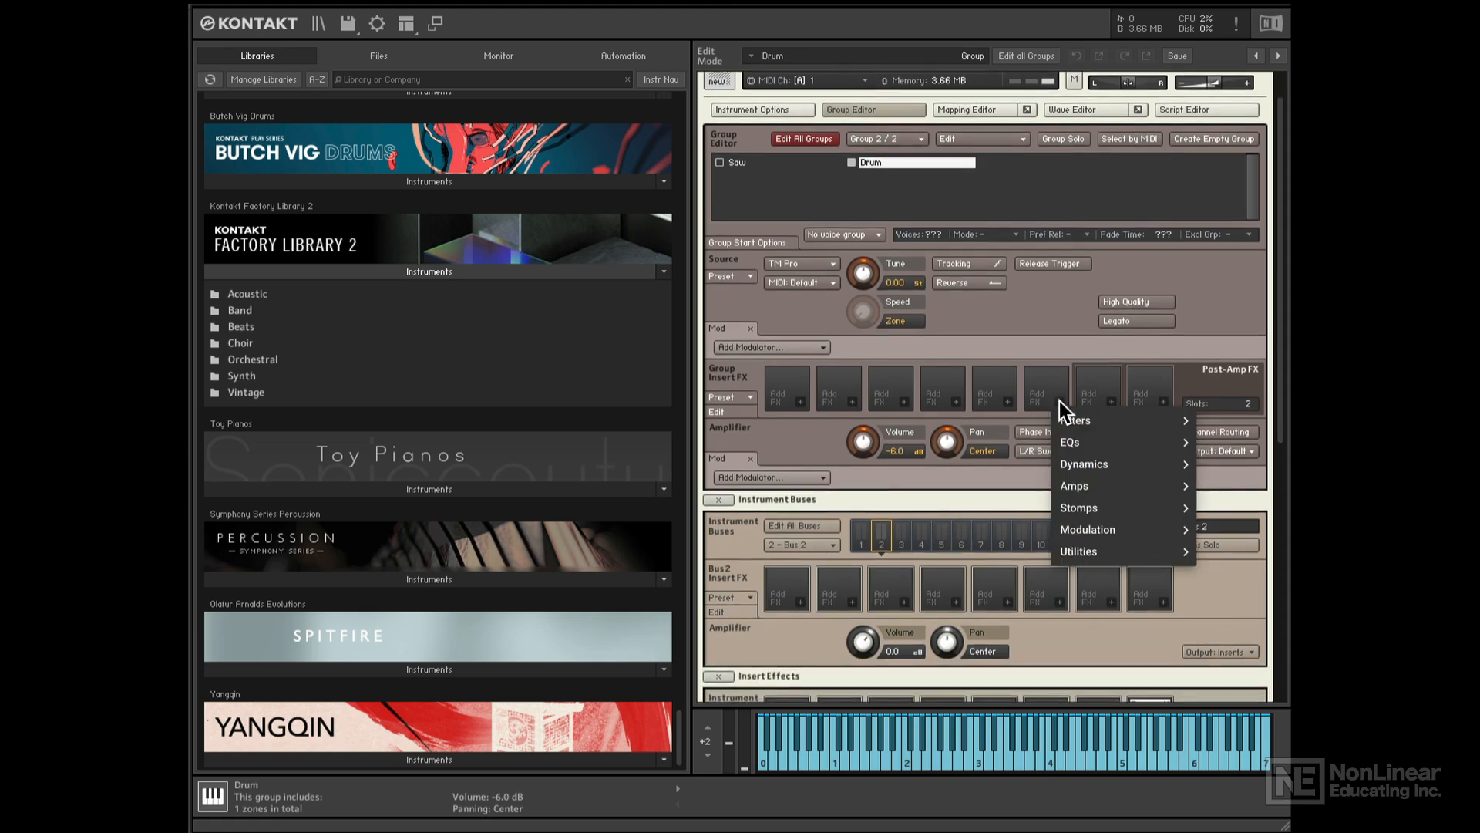
{"action": "mouse_move", "coordinate": [1112, 556]}
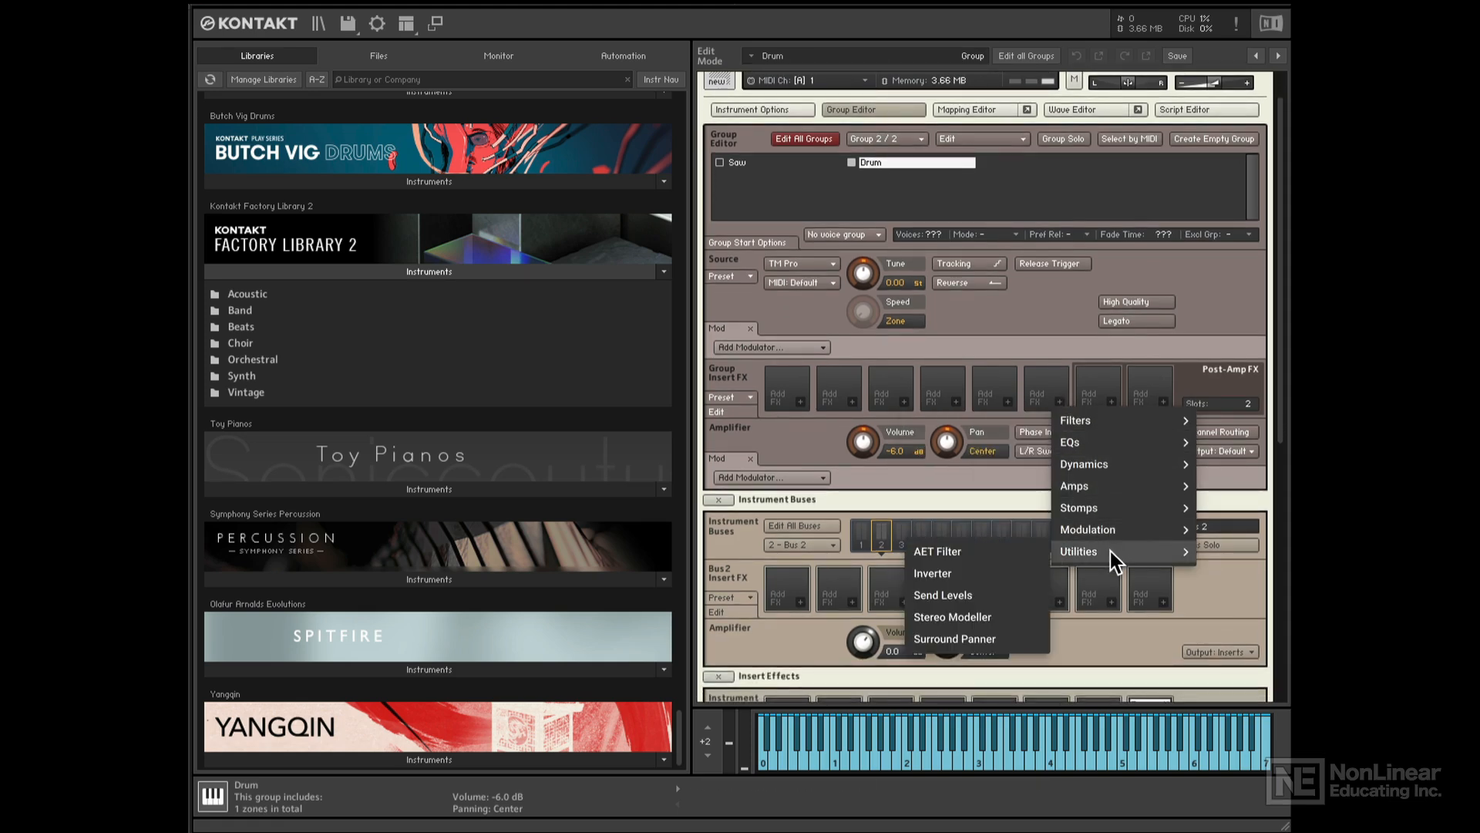
{"action": "left_click", "coordinate": [952, 593]}
{"action": "left_click", "coordinate": [780, 440]}
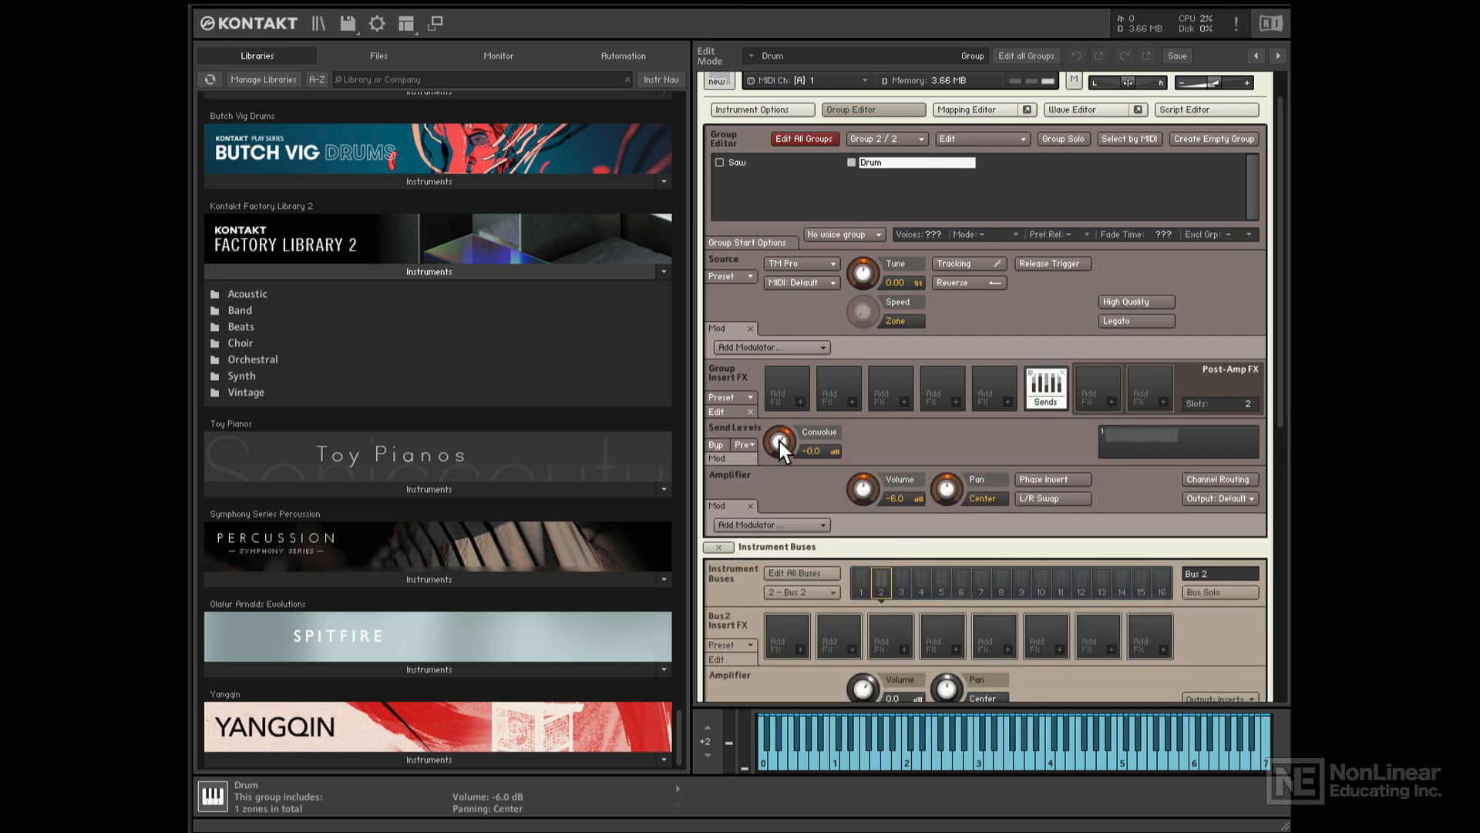
{"action": "left_click_drag", "start_coordinate": [779, 440], "coordinate": [813, 678]}
{"action": "left_click_drag", "start_coordinate": [780, 440], "coordinate": [795, 363]}
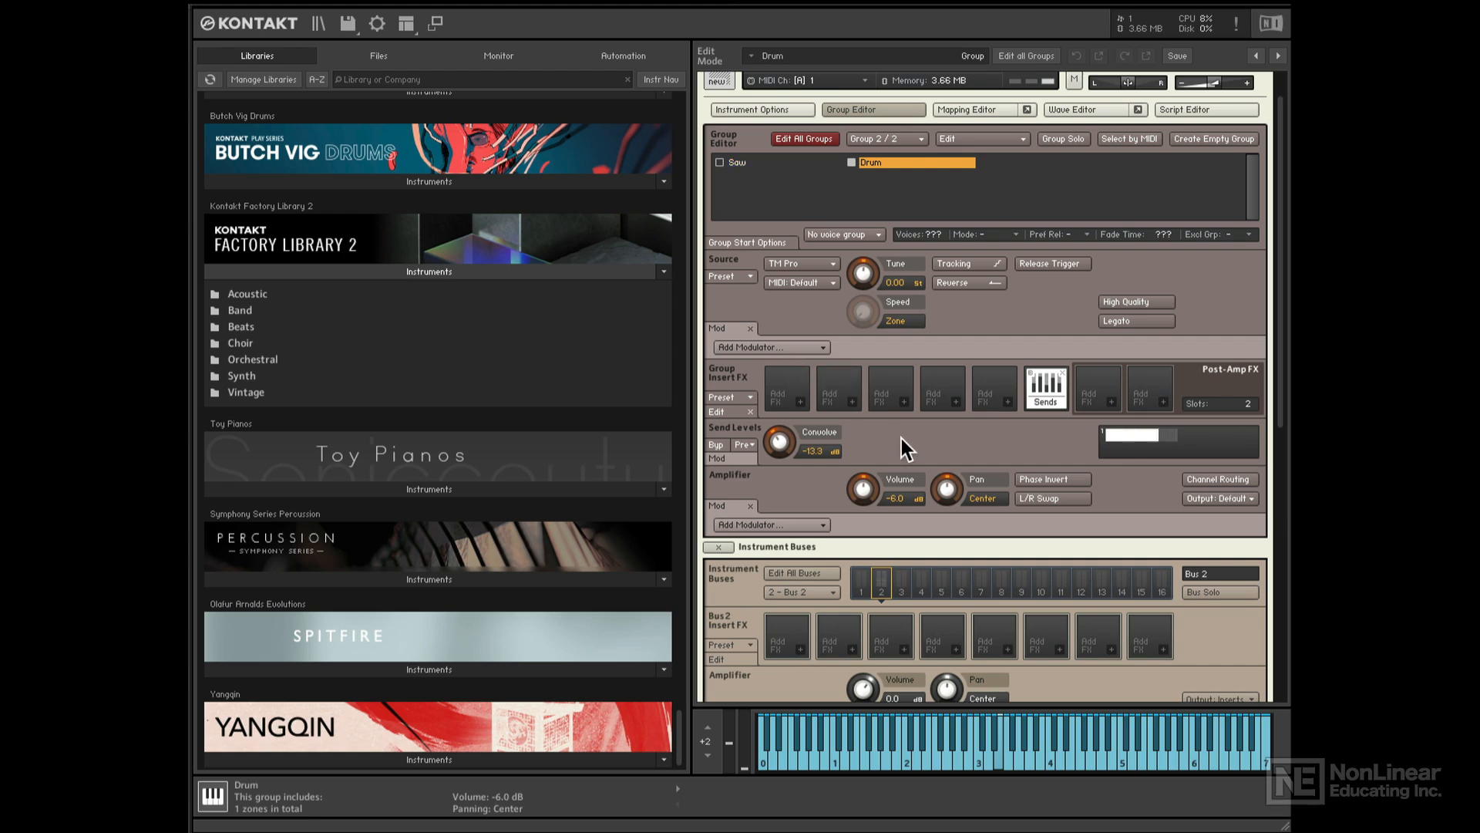
{"action": "scroll", "coordinate": [901, 445], "scroll_direction": "down", "scroll_amount": 5}
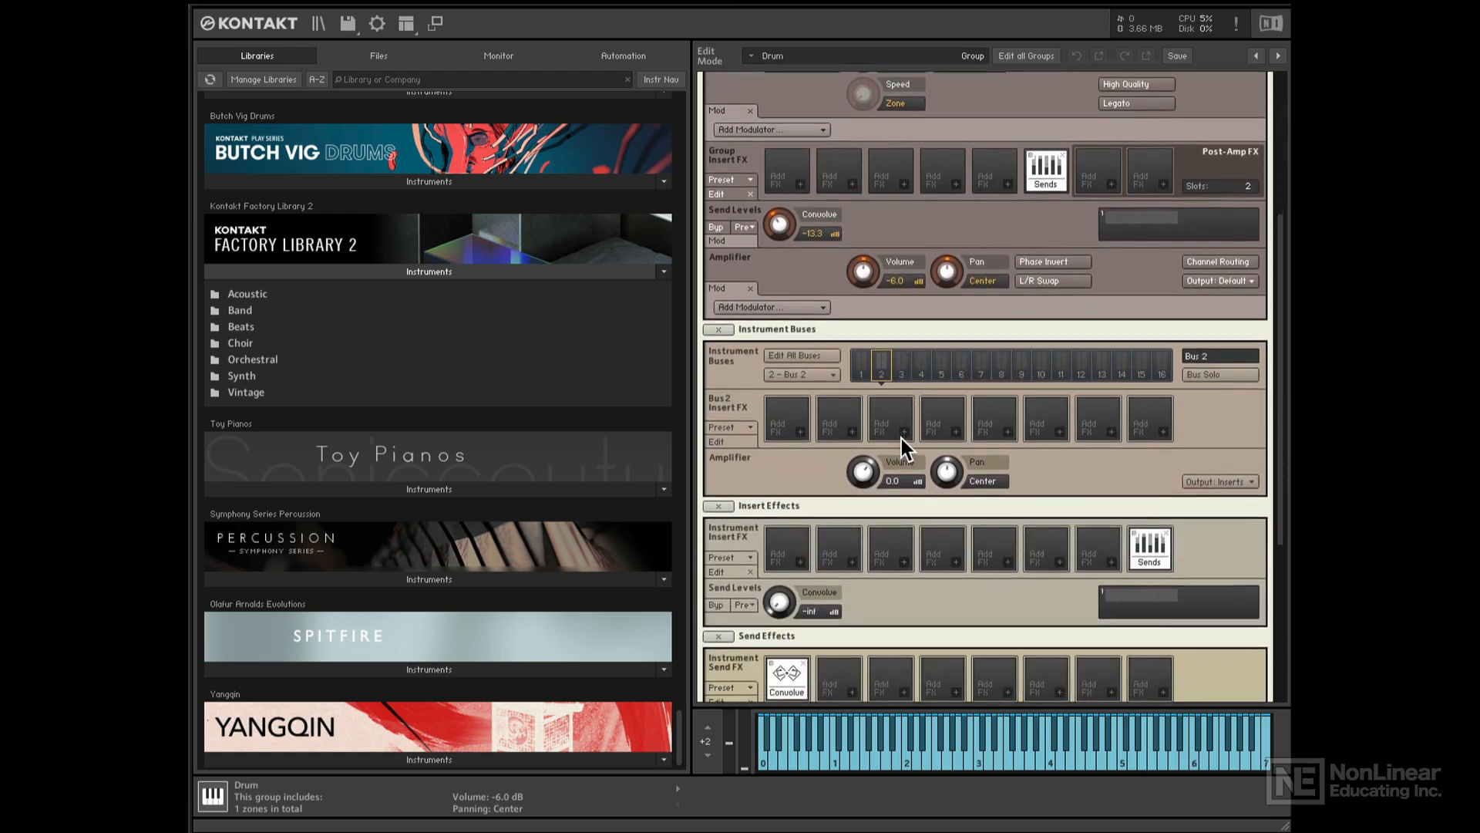
{"action": "scroll", "coordinate": [901, 438], "scroll_direction": "down", "scroll_amount": 5}
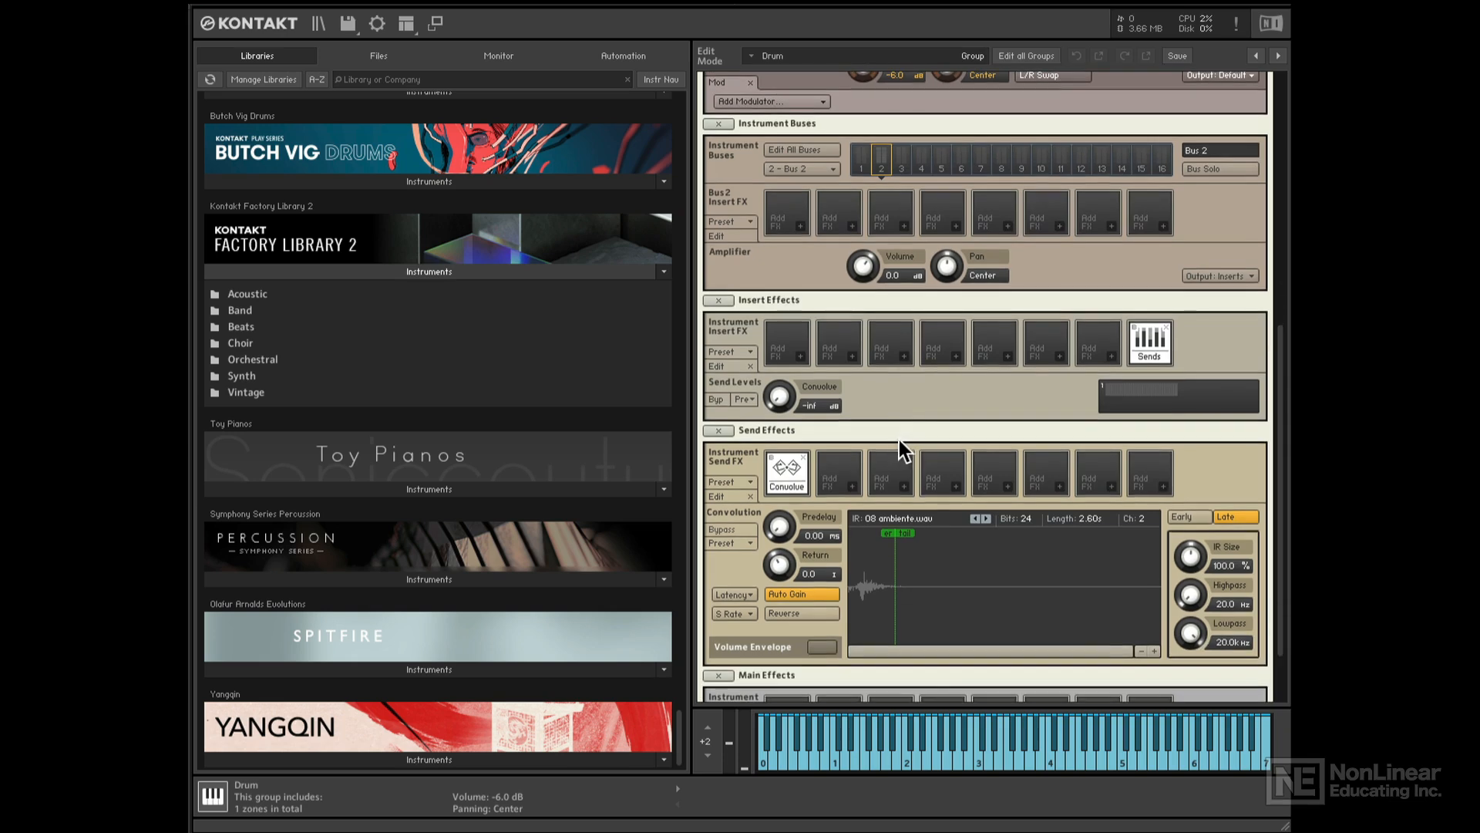
- Load PsycheDelay in the second send slot and set the instrument's Psyche send to -inf
{"action": "left_click", "coordinate": [851, 488]}
{"action": "mouse_move", "coordinate": [912, 503]}
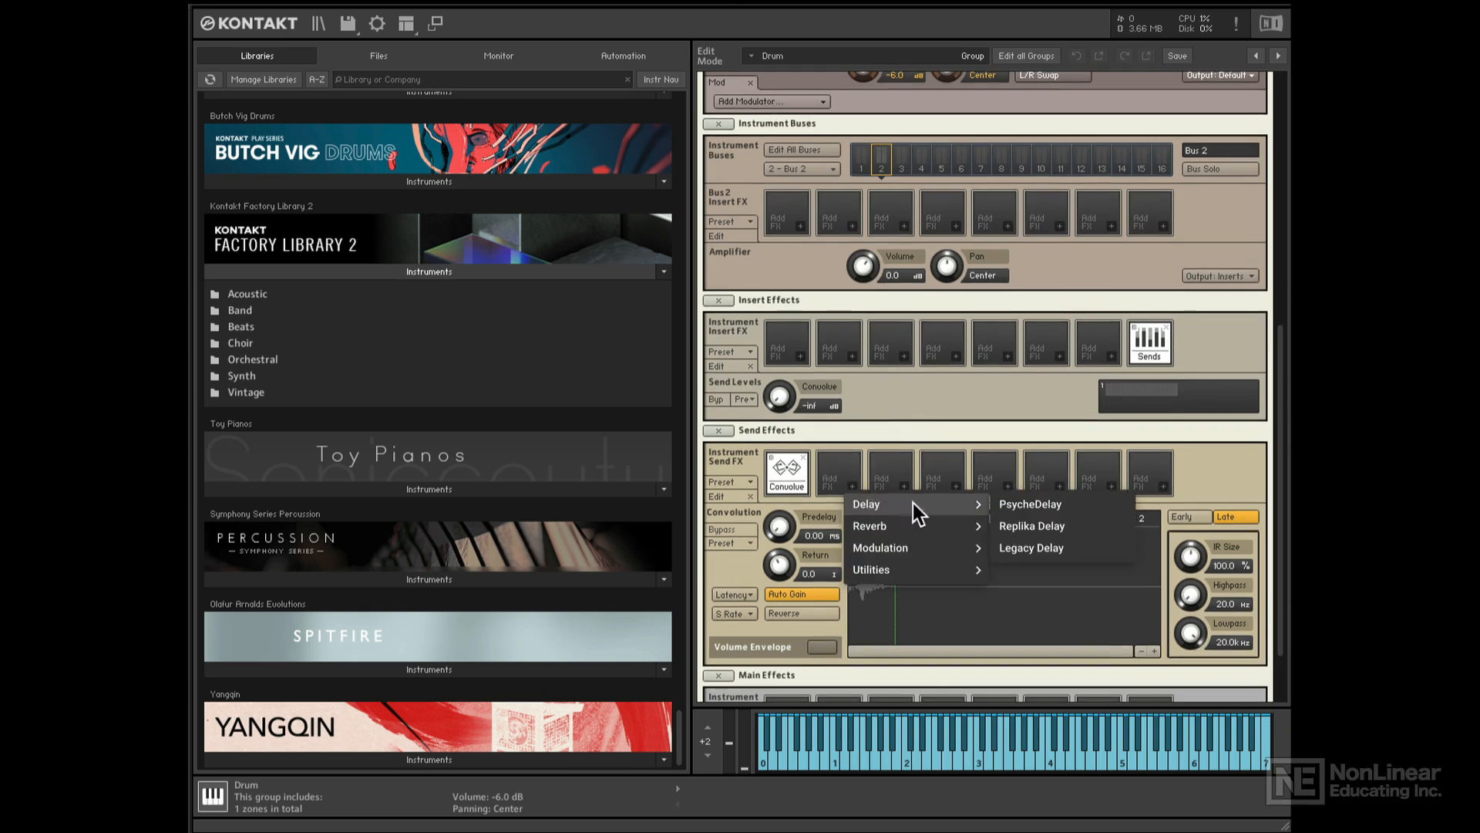
{"action": "left_click", "coordinate": [1032, 506]}
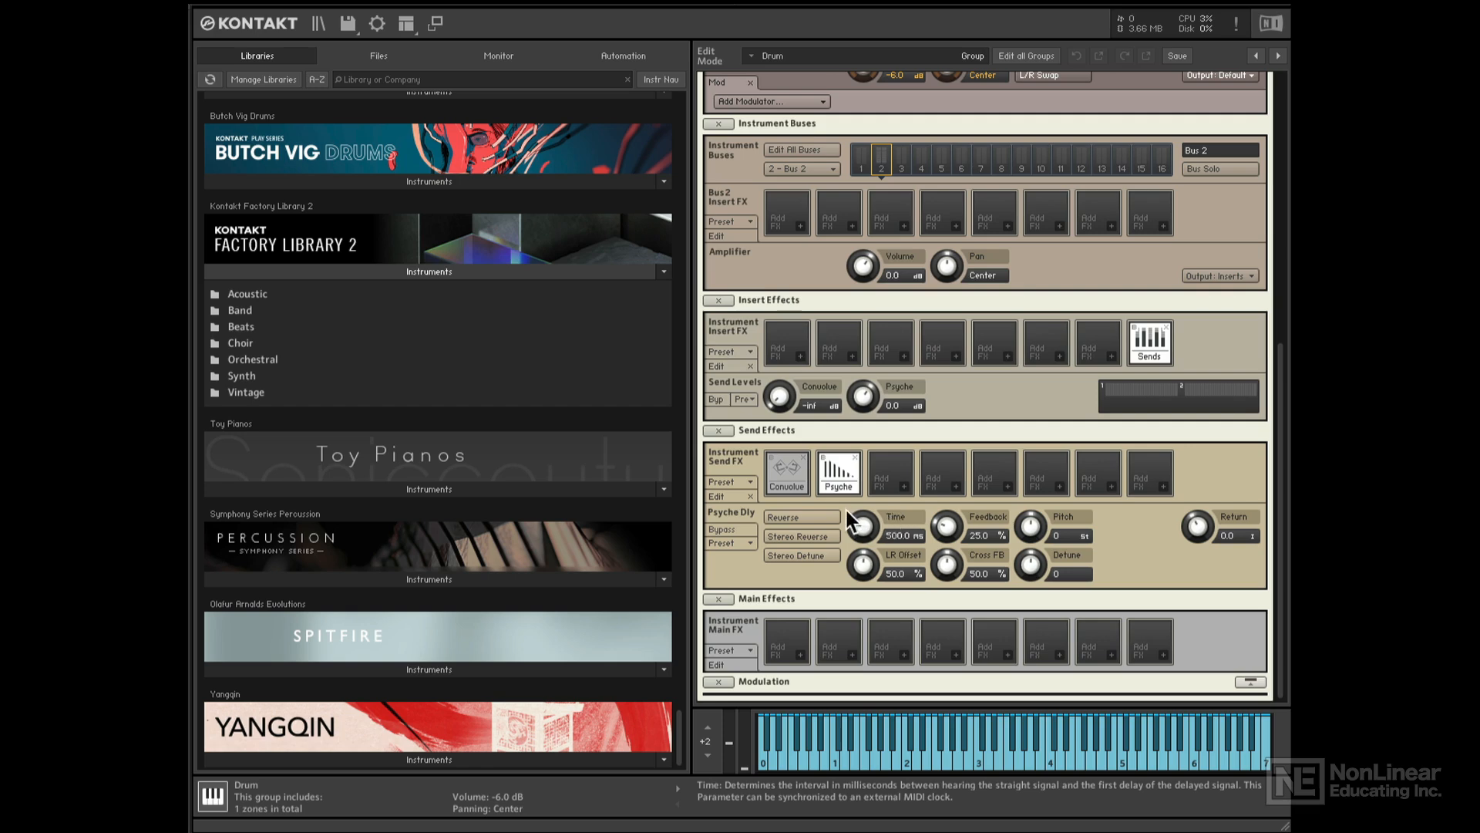
{"action": "scroll", "coordinate": [1138, 439], "scroll_direction": "up", "scroll_amount": 2}
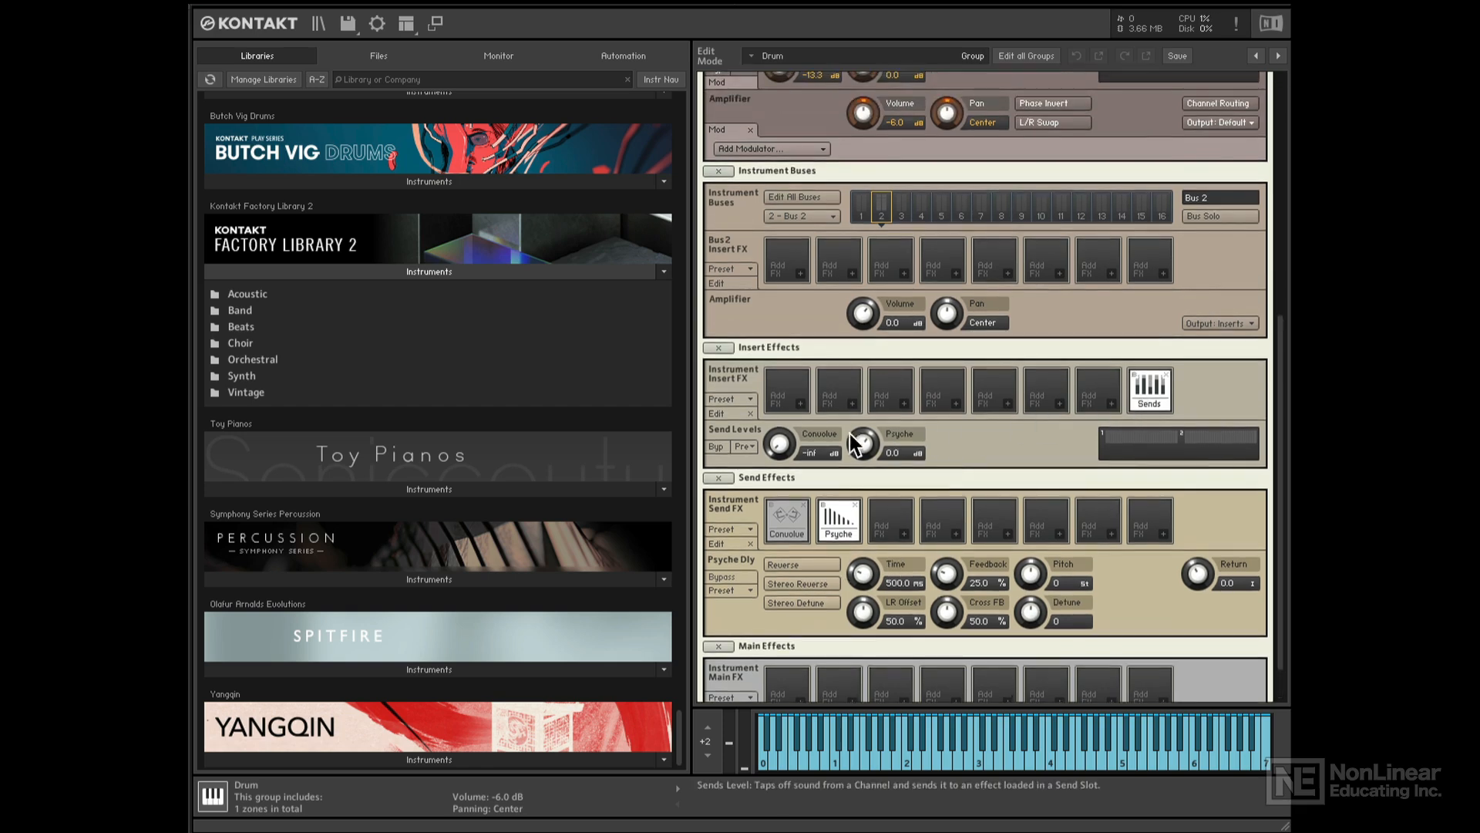
{"action": "left_click_drag", "start_coordinate": [864, 444], "coordinate": [865, 498]}
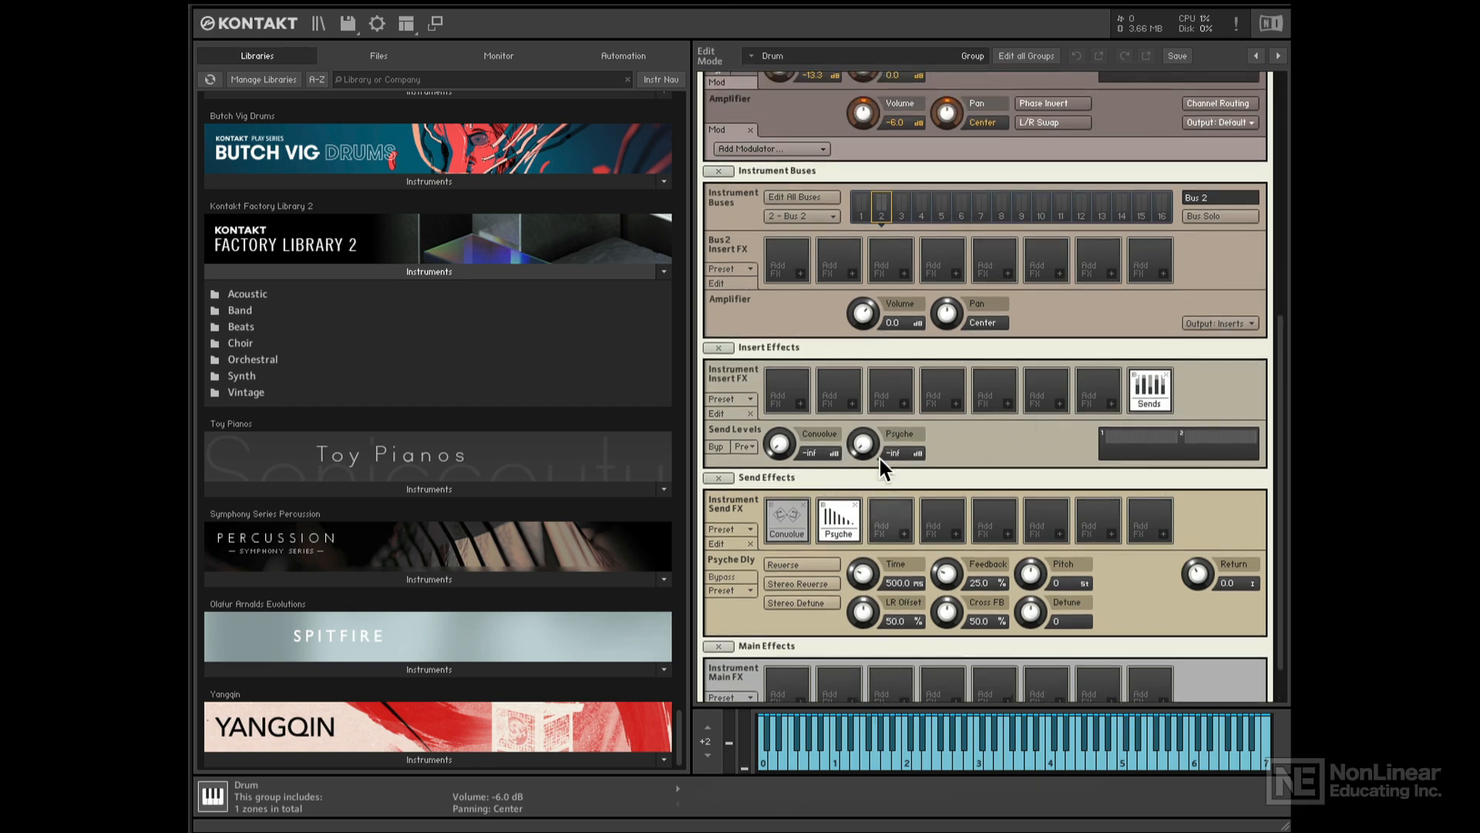
{"action": "scroll", "coordinate": [883, 359], "scroll_direction": "up", "scroll_amount": 6}
{"action": "scroll", "coordinate": [882, 361], "scroll_direction": "up", "scroll_amount": 12}
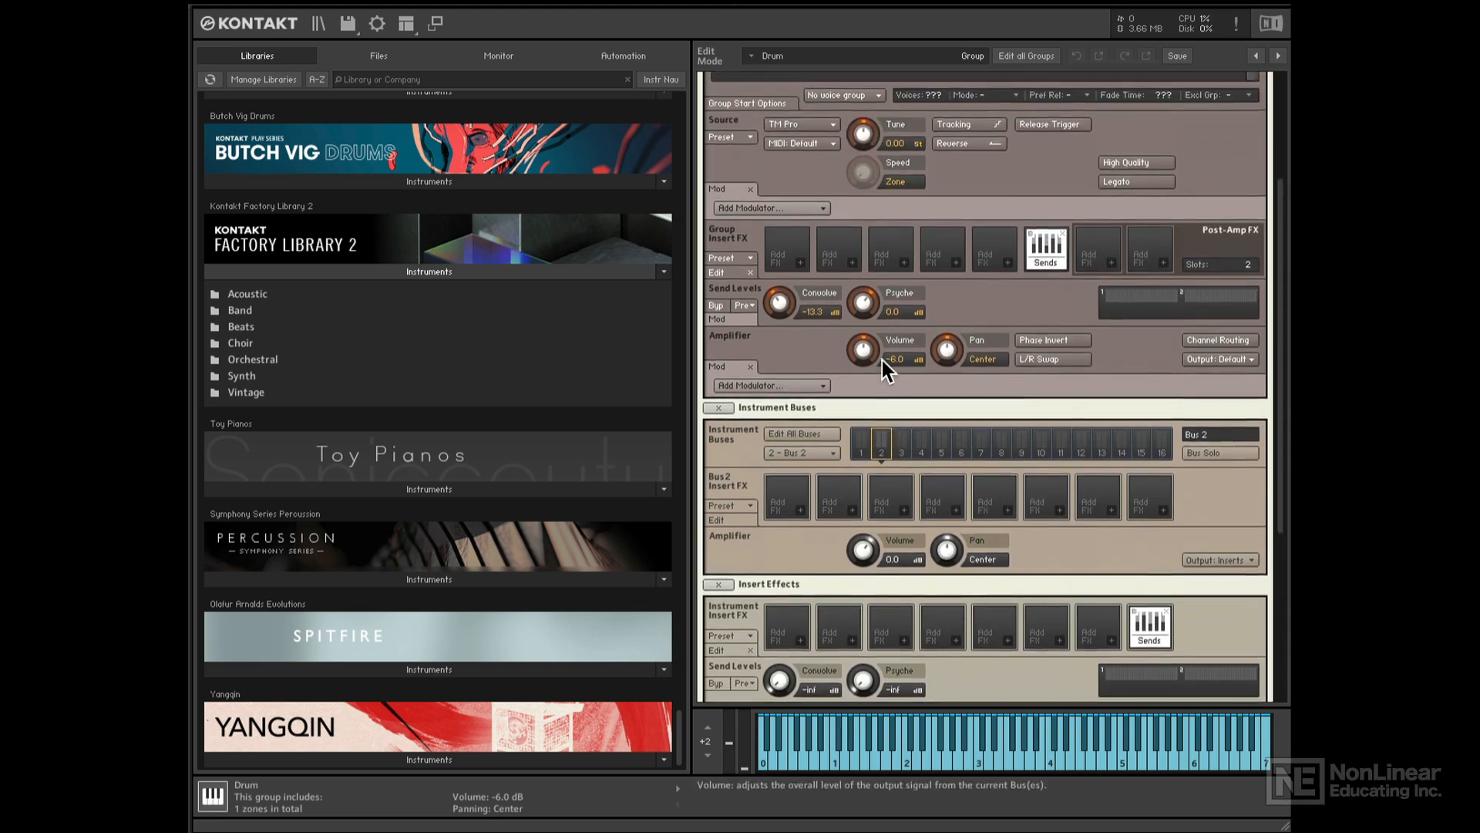
- Add Send Levels to the Saw group with Convolve at -inf and Psyche at -18.2 dB
{"action": "left_click", "coordinate": [751, 204]}
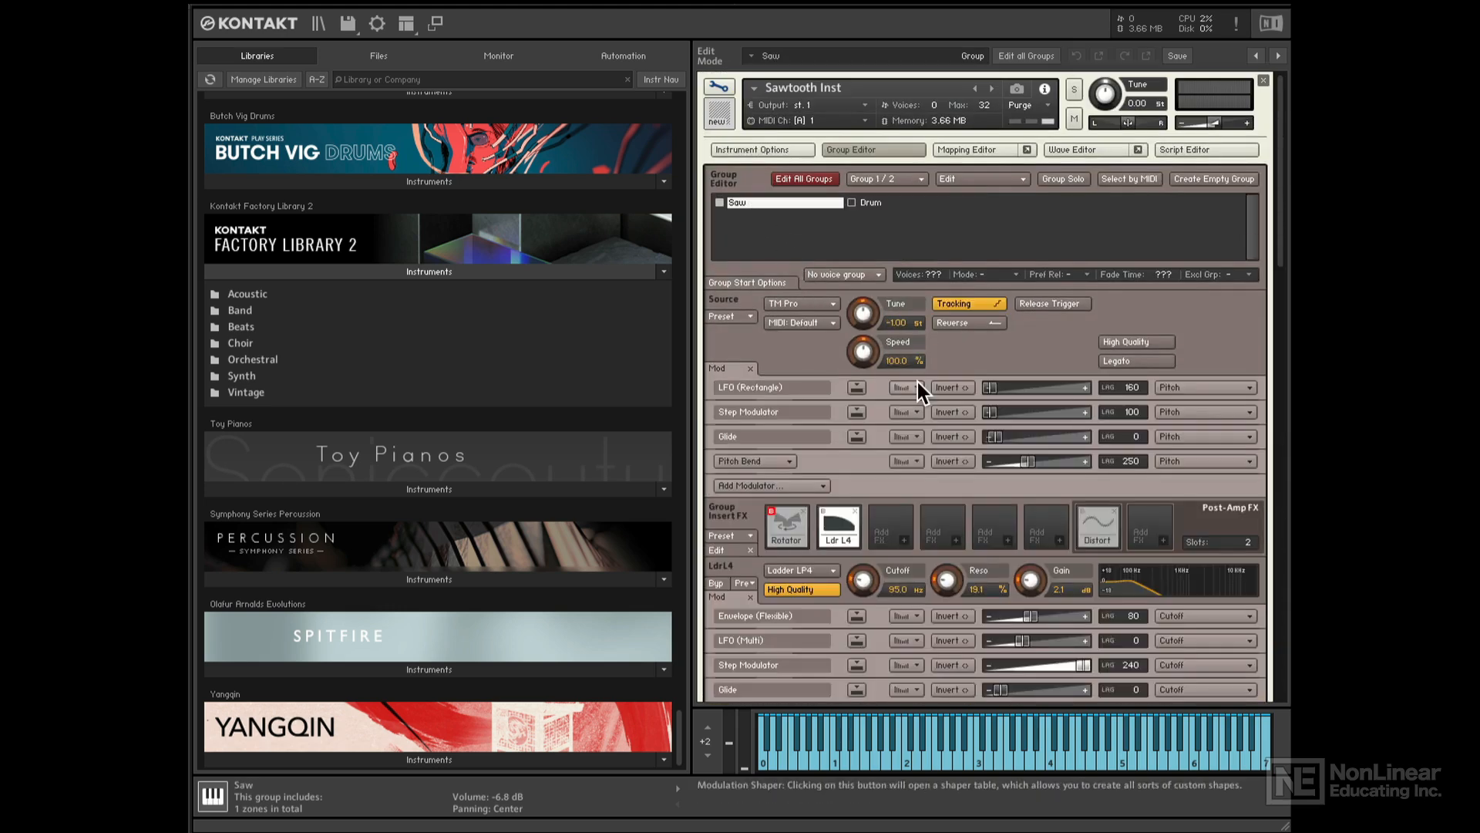
{"action": "scroll", "coordinate": [917, 382], "scroll_direction": "down", "scroll_amount": 18}
{"action": "scroll", "coordinate": [917, 381], "scroll_direction": "down", "scroll_amount": 8}
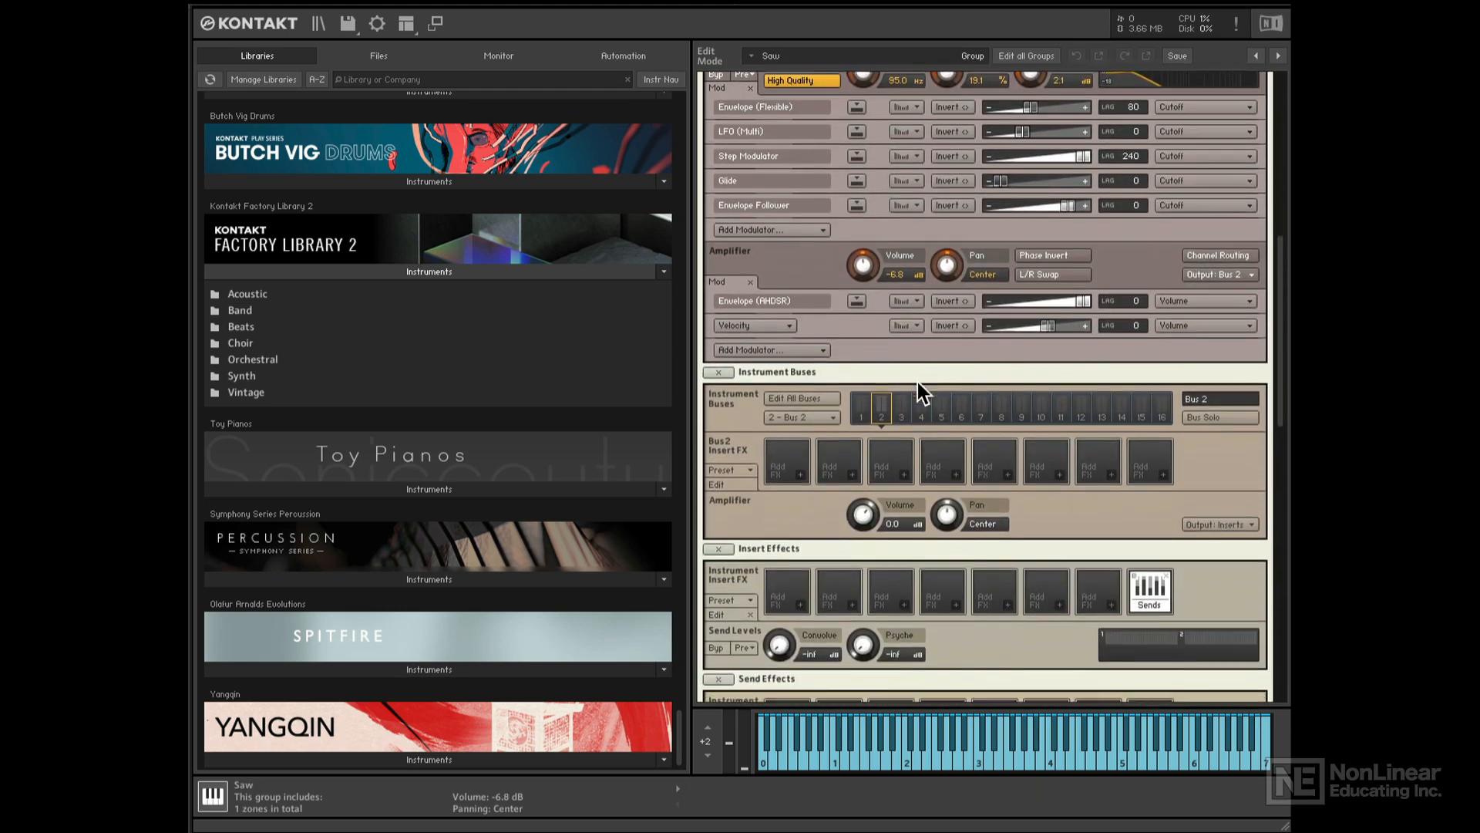
{"action": "scroll", "coordinate": [917, 383], "scroll_direction": "up", "scroll_amount": 2}
{"action": "scroll", "coordinate": [916, 382], "scroll_direction": "up", "scroll_amount": 10}
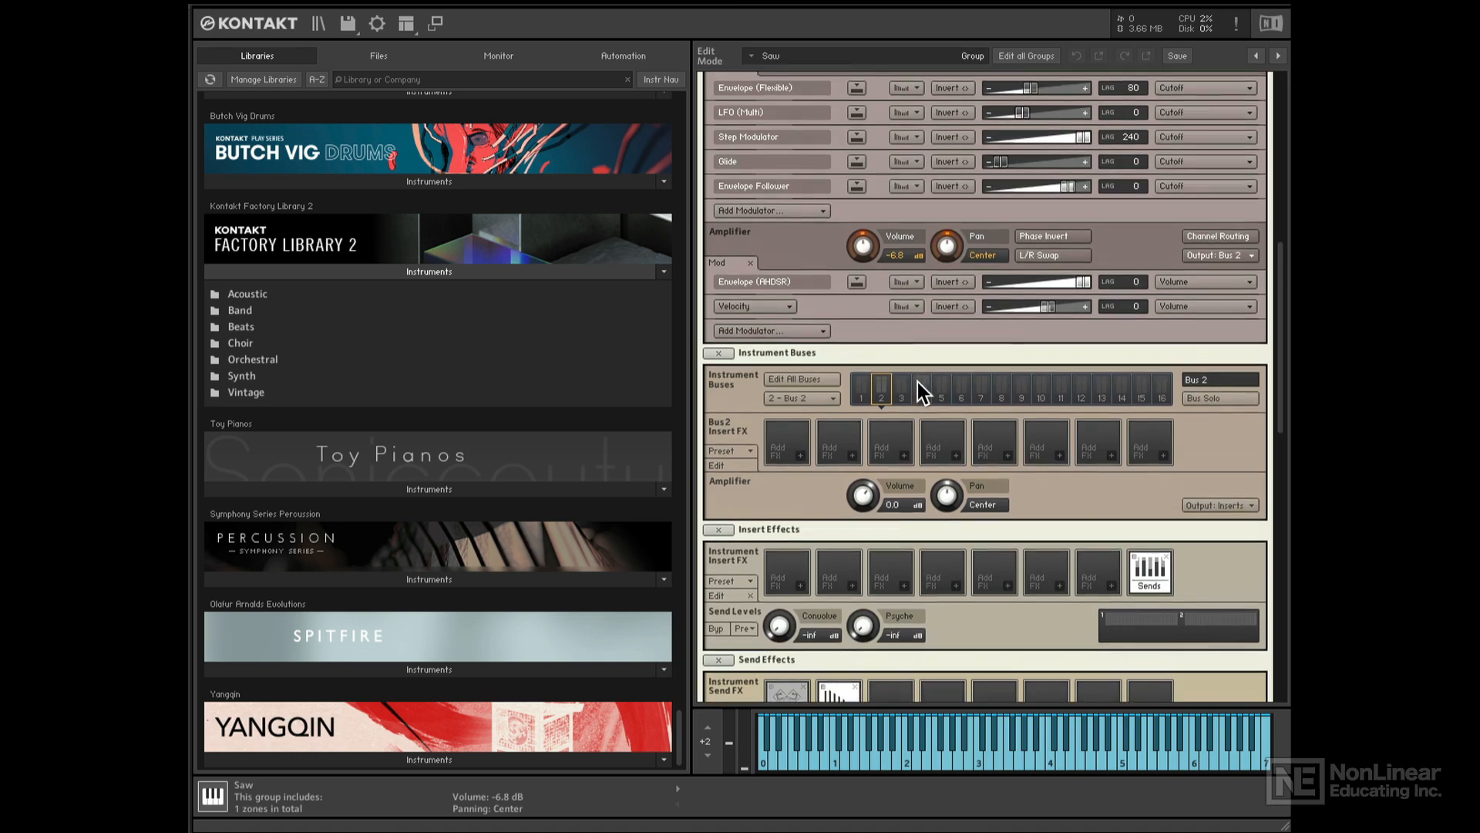
{"action": "scroll", "coordinate": [918, 381], "scroll_direction": "up", "scroll_amount": 8}
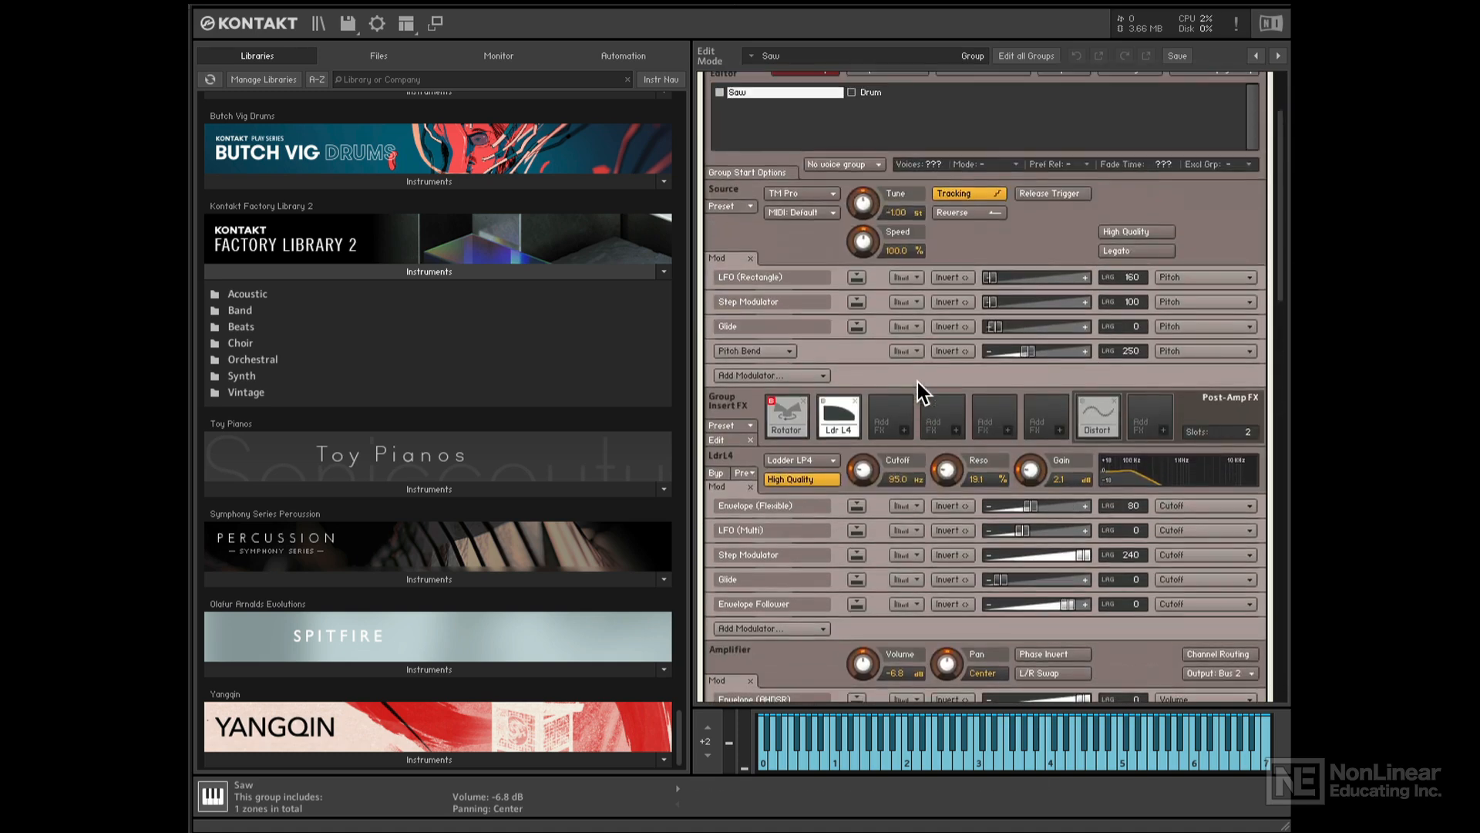
{"action": "left_click", "coordinate": [1061, 431]}
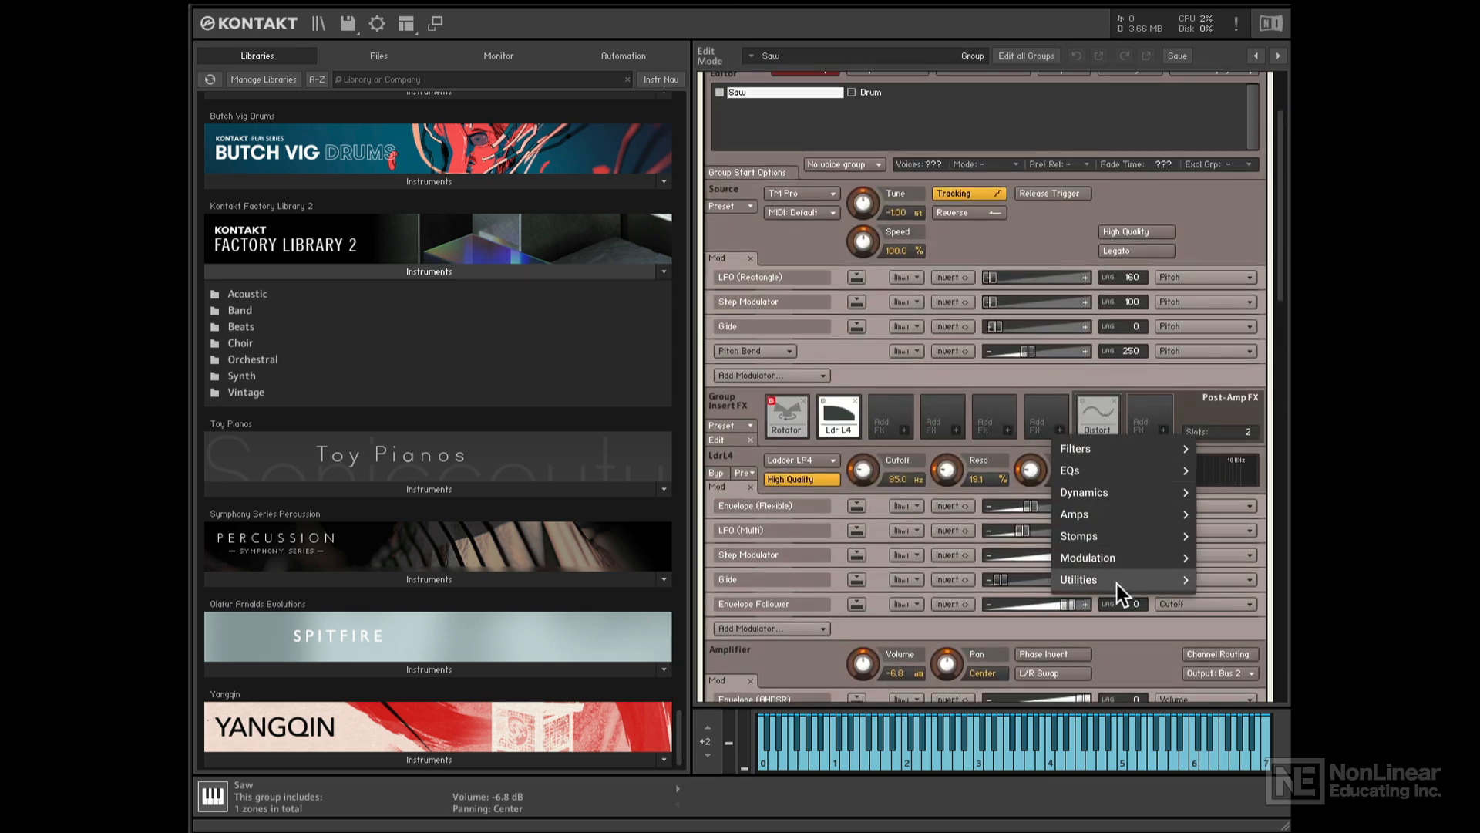
{"action": "mouse_move", "coordinate": [1102, 580]}
{"action": "left_click", "coordinate": [954, 623]}
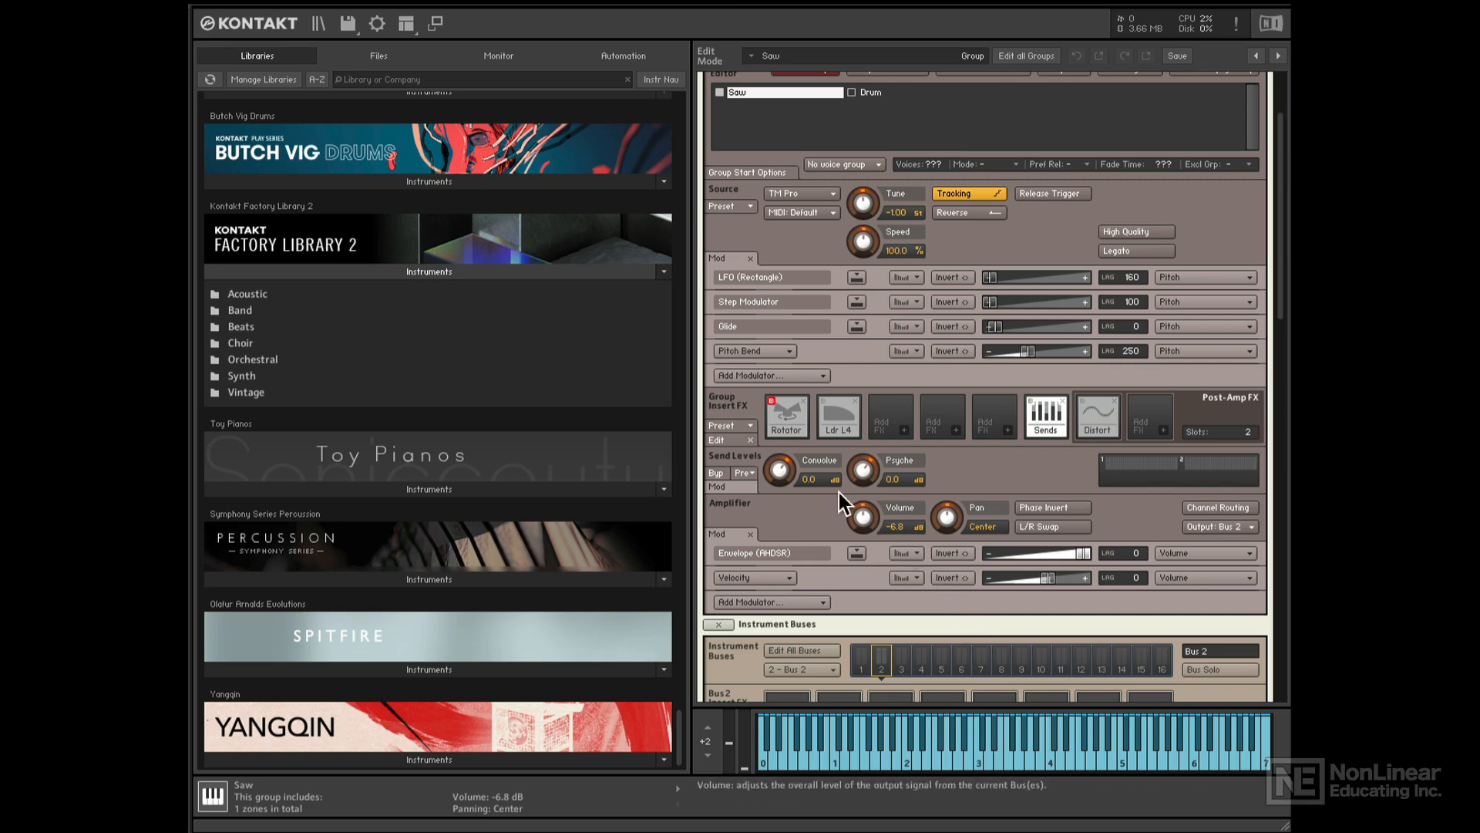
{"action": "left_click_drag", "start_coordinate": [777, 466], "coordinate": [781, 536]}
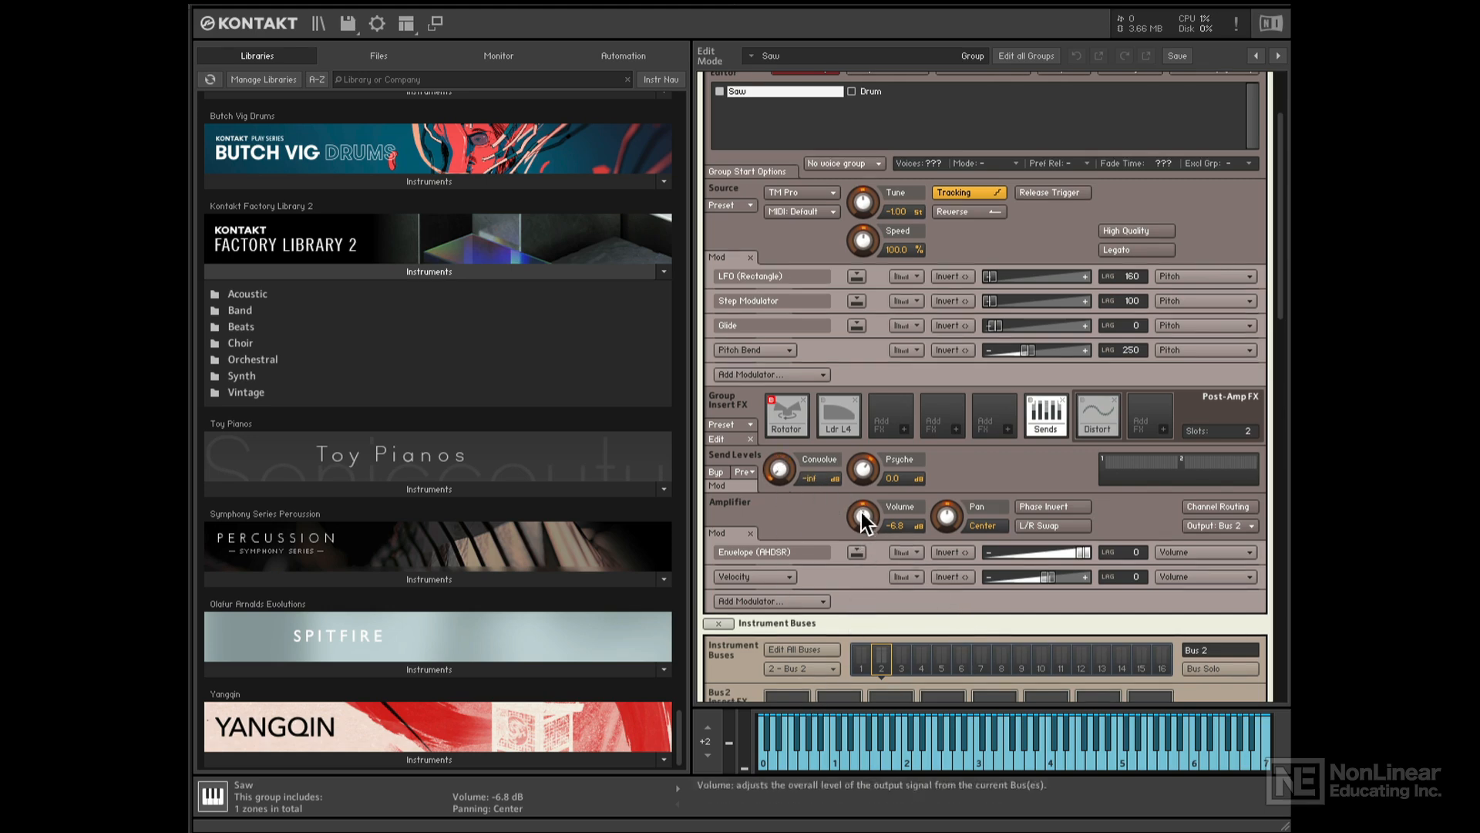
{"action": "left_click_drag", "start_coordinate": [857, 472], "coordinate": [866, 528]}
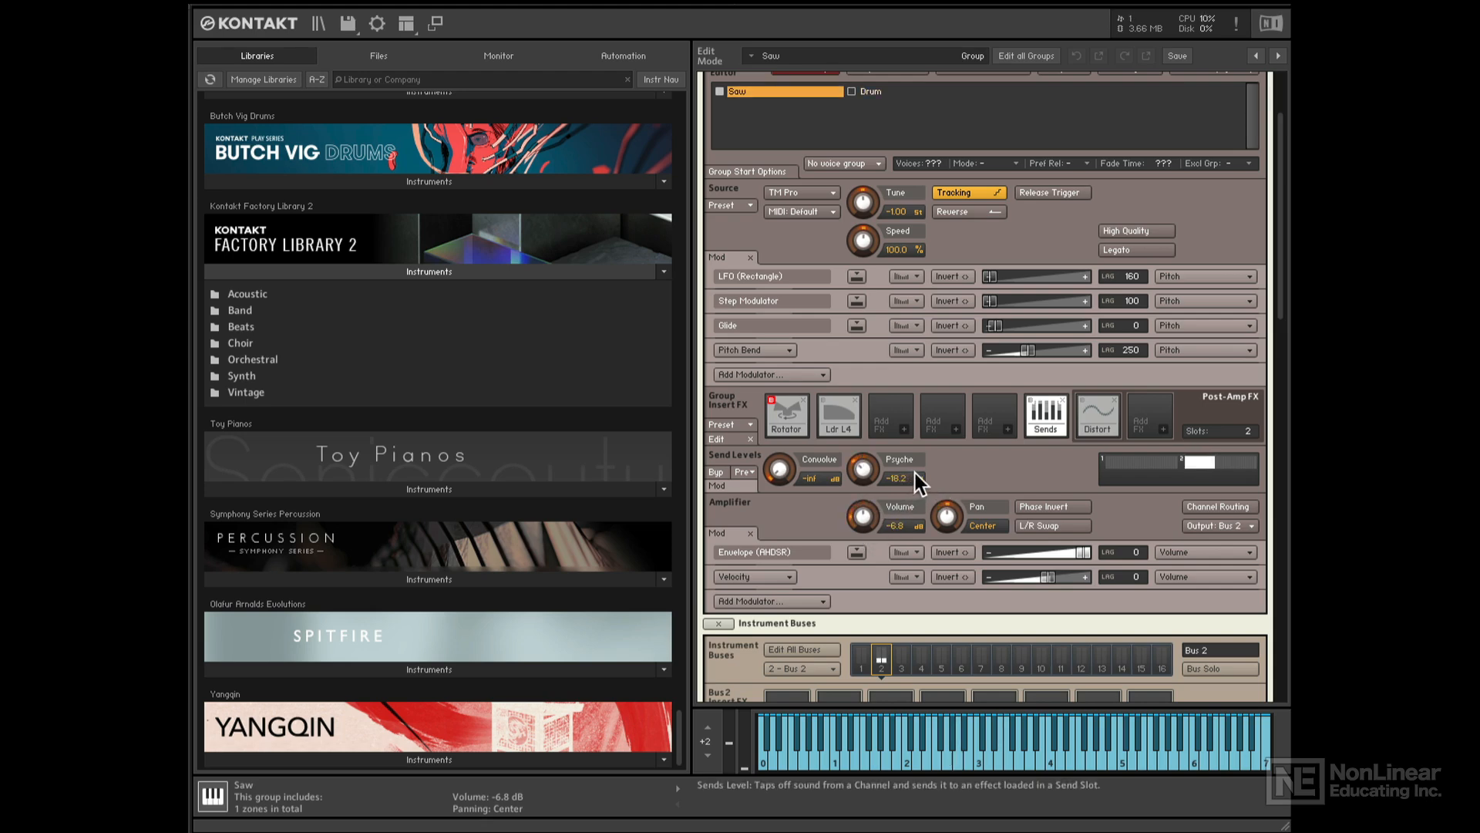
{"action": "scroll", "coordinate": [941, 430], "scroll_direction": "up", "scroll_amount": 3}
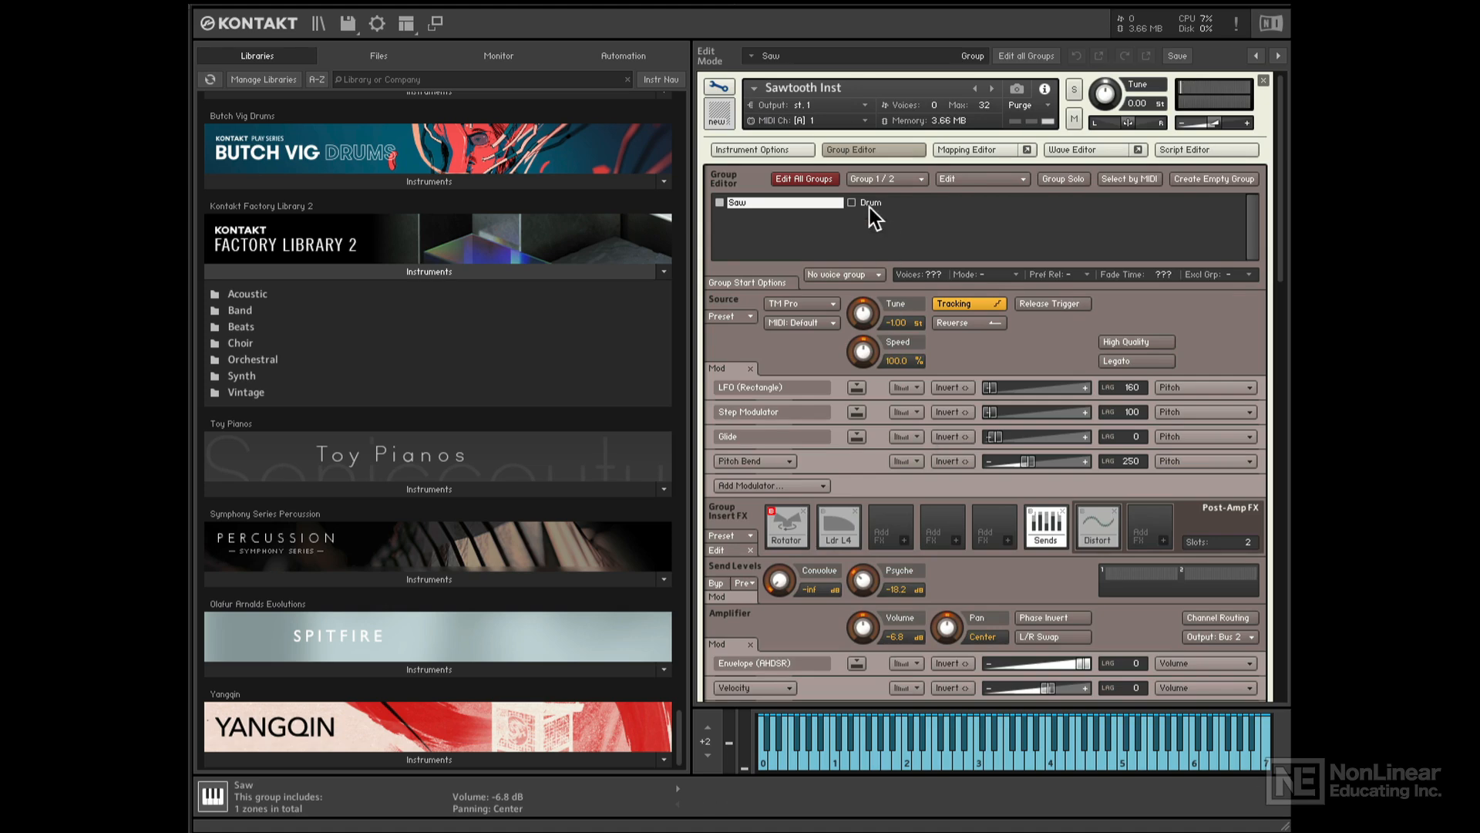
- Set the Drum group's Psyche send to -inf, leaving its Convolve send at -13.3 dB
{"action": "scroll", "coordinate": [874, 200], "scroll_direction": "down", "scroll_amount": 1}
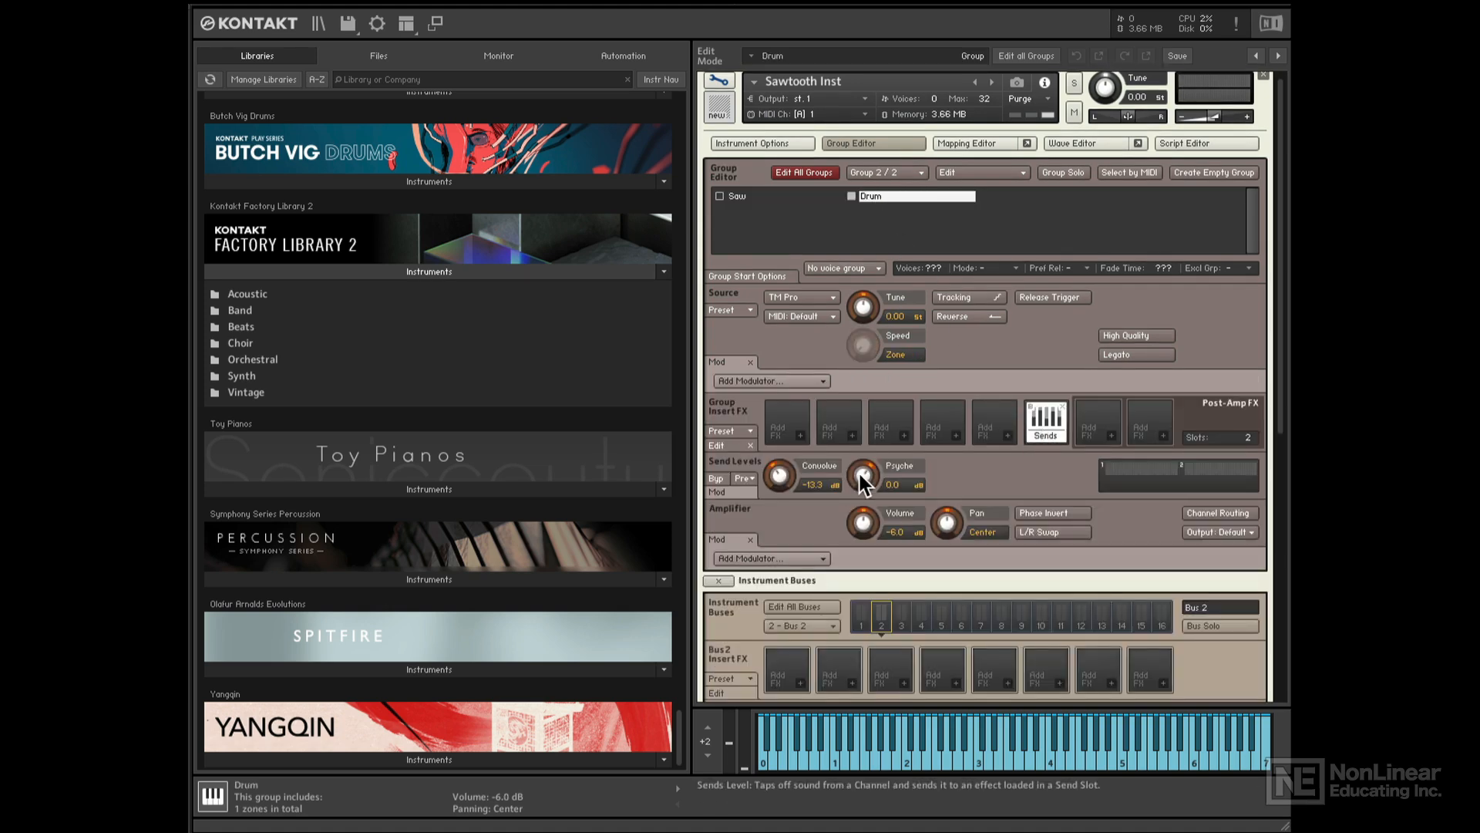
{"action": "left_click_drag", "start_coordinate": [864, 474], "coordinate": [862, 587]}
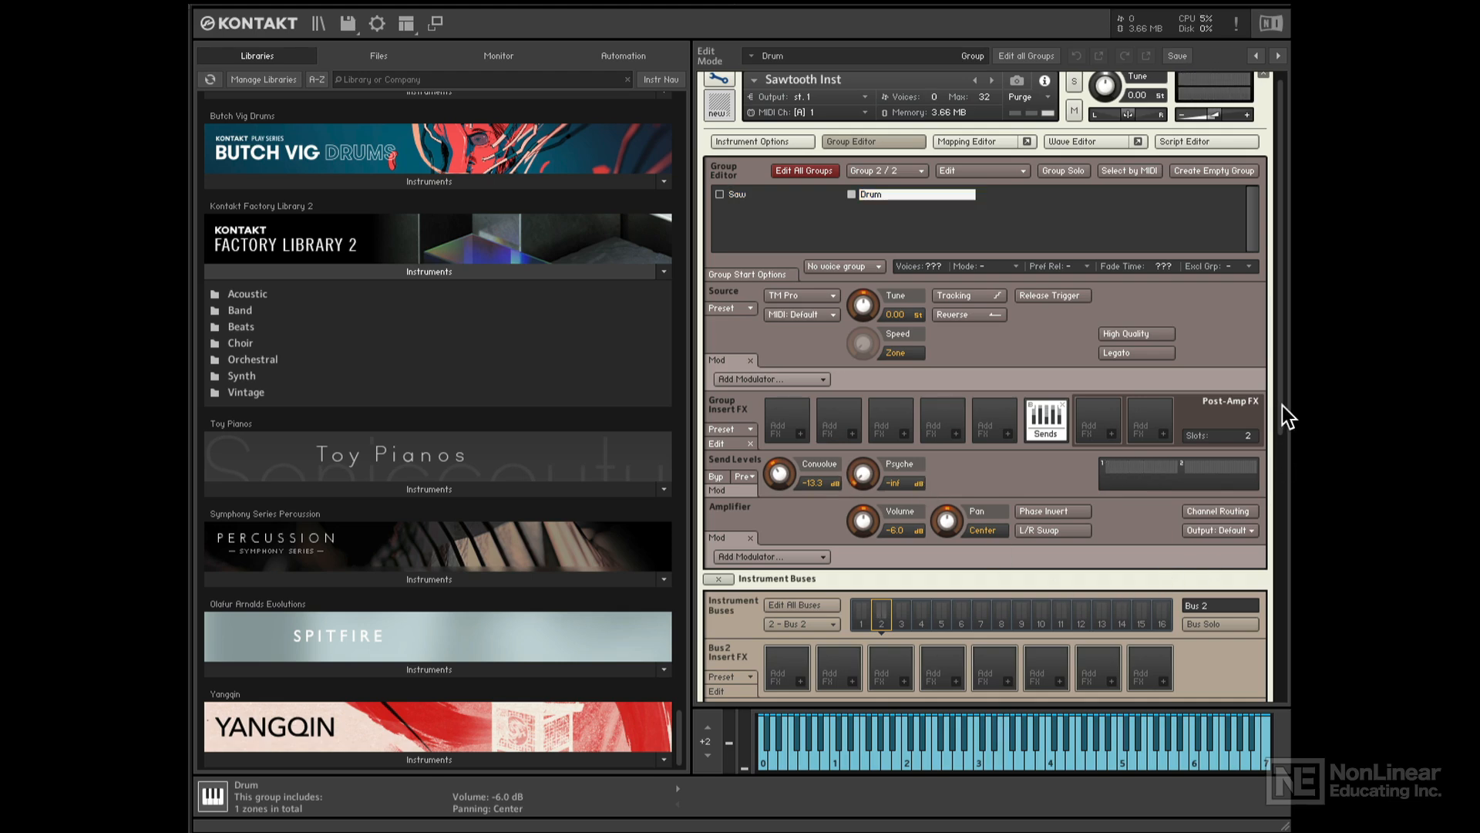
{"action": "left_click_drag", "start_coordinate": [1283, 406], "coordinate": [1271, 709]}
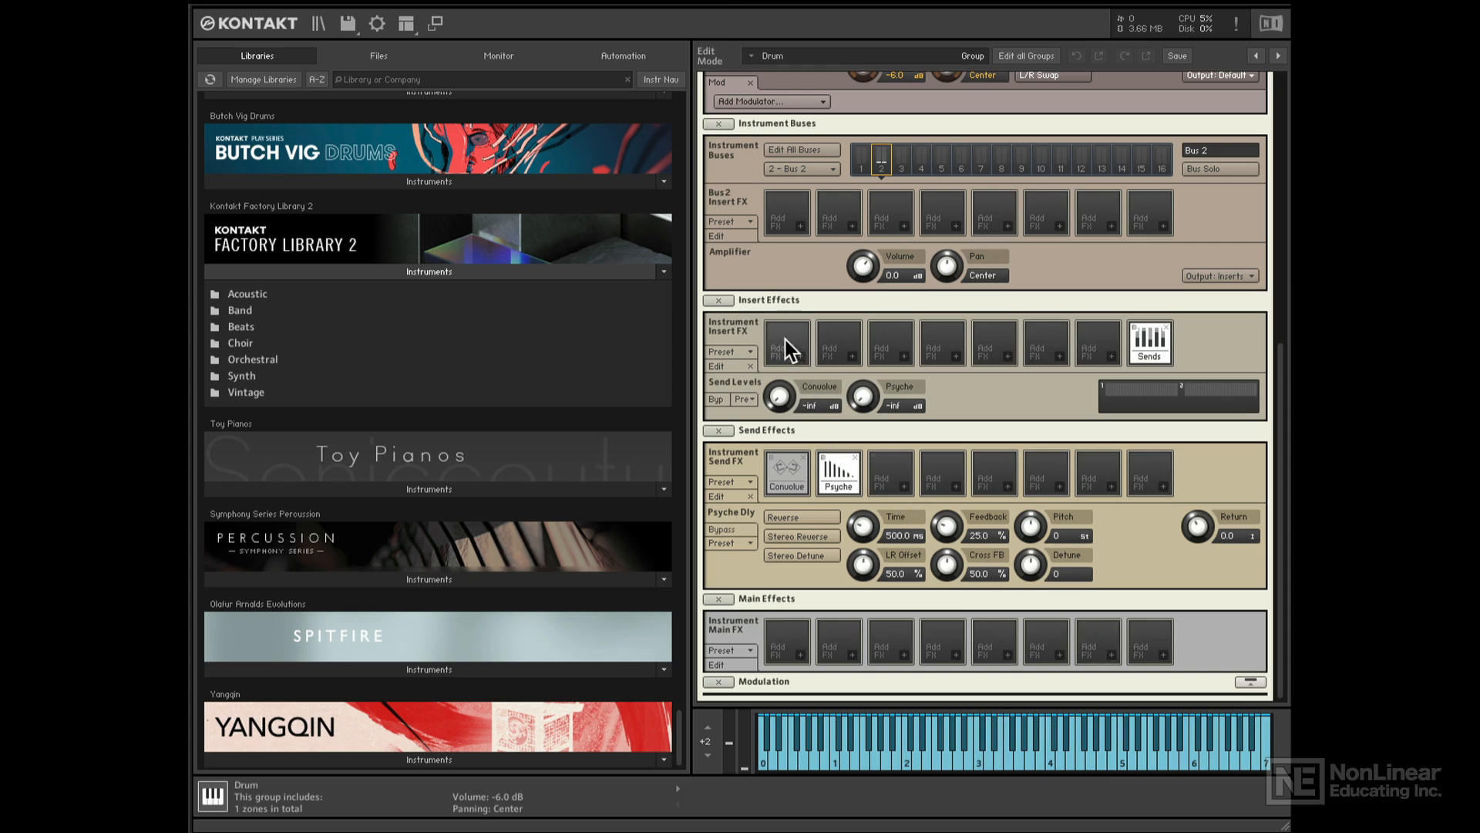
- Insert a Dynamics Compressor in the first instrument insert FX slot
{"action": "left_click", "coordinate": [801, 355]}
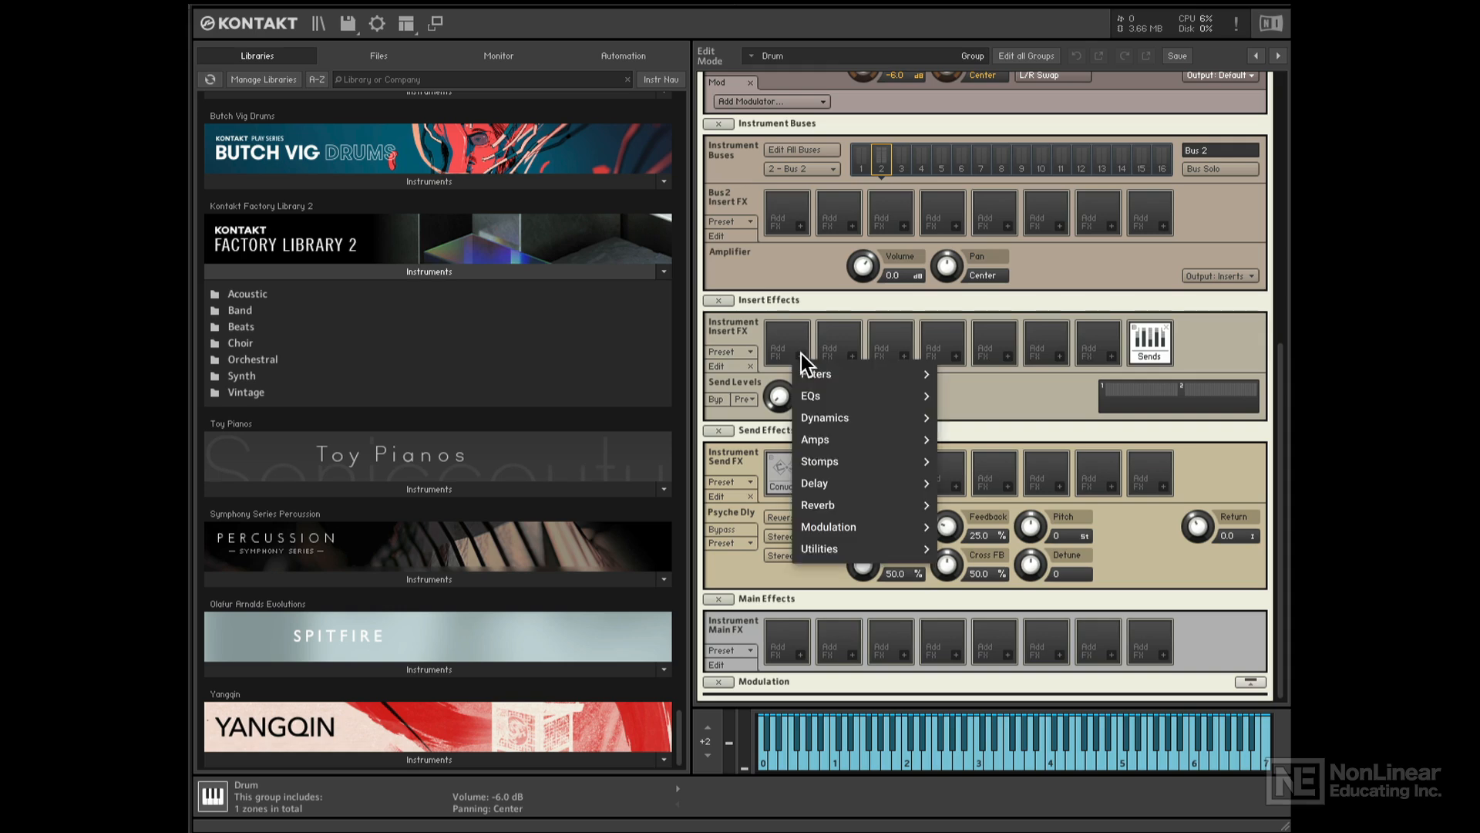
{"action": "mouse_move", "coordinate": [833, 381]}
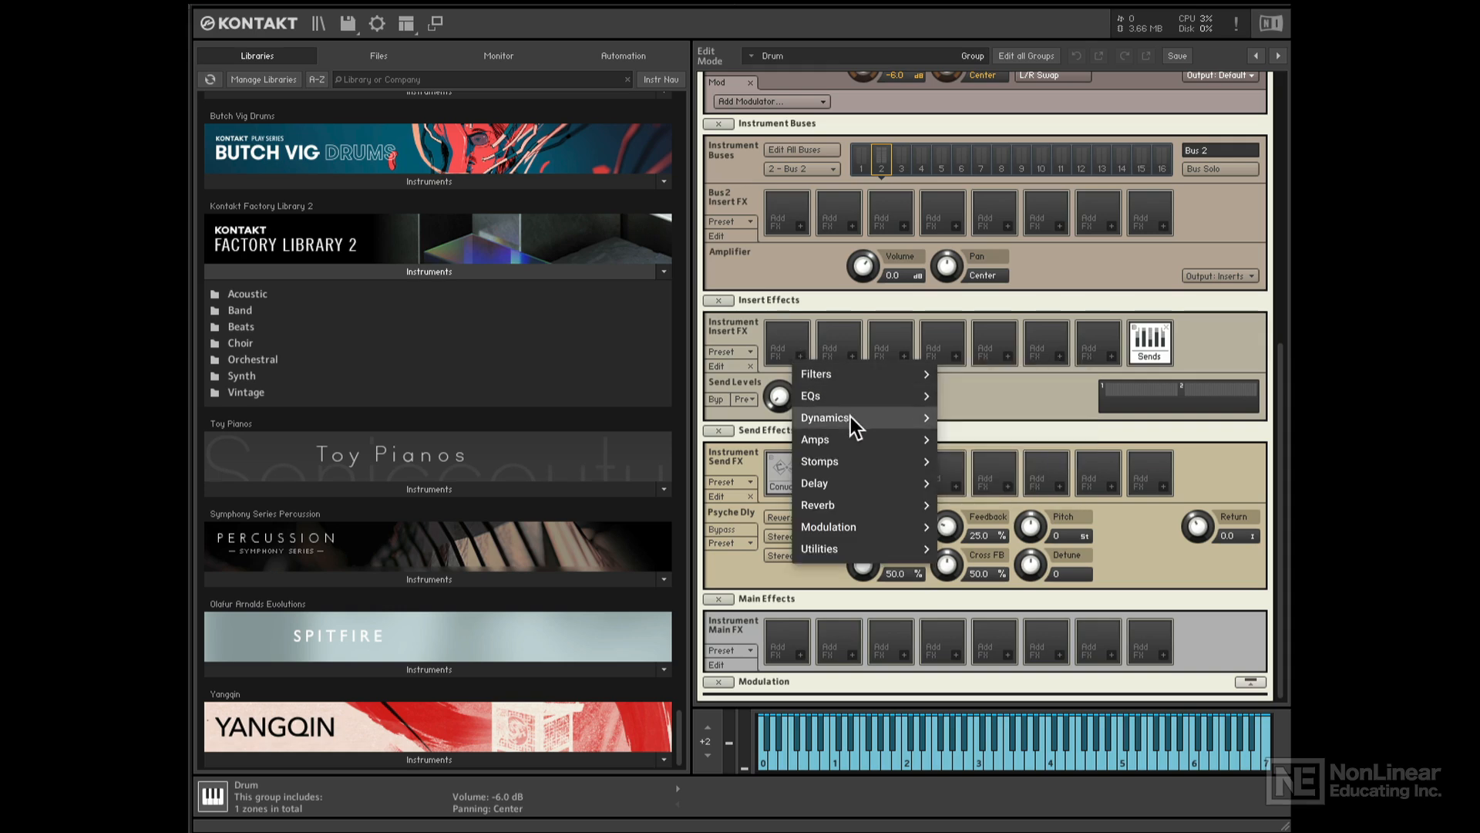
{"action": "mouse_move", "coordinate": [859, 438]}
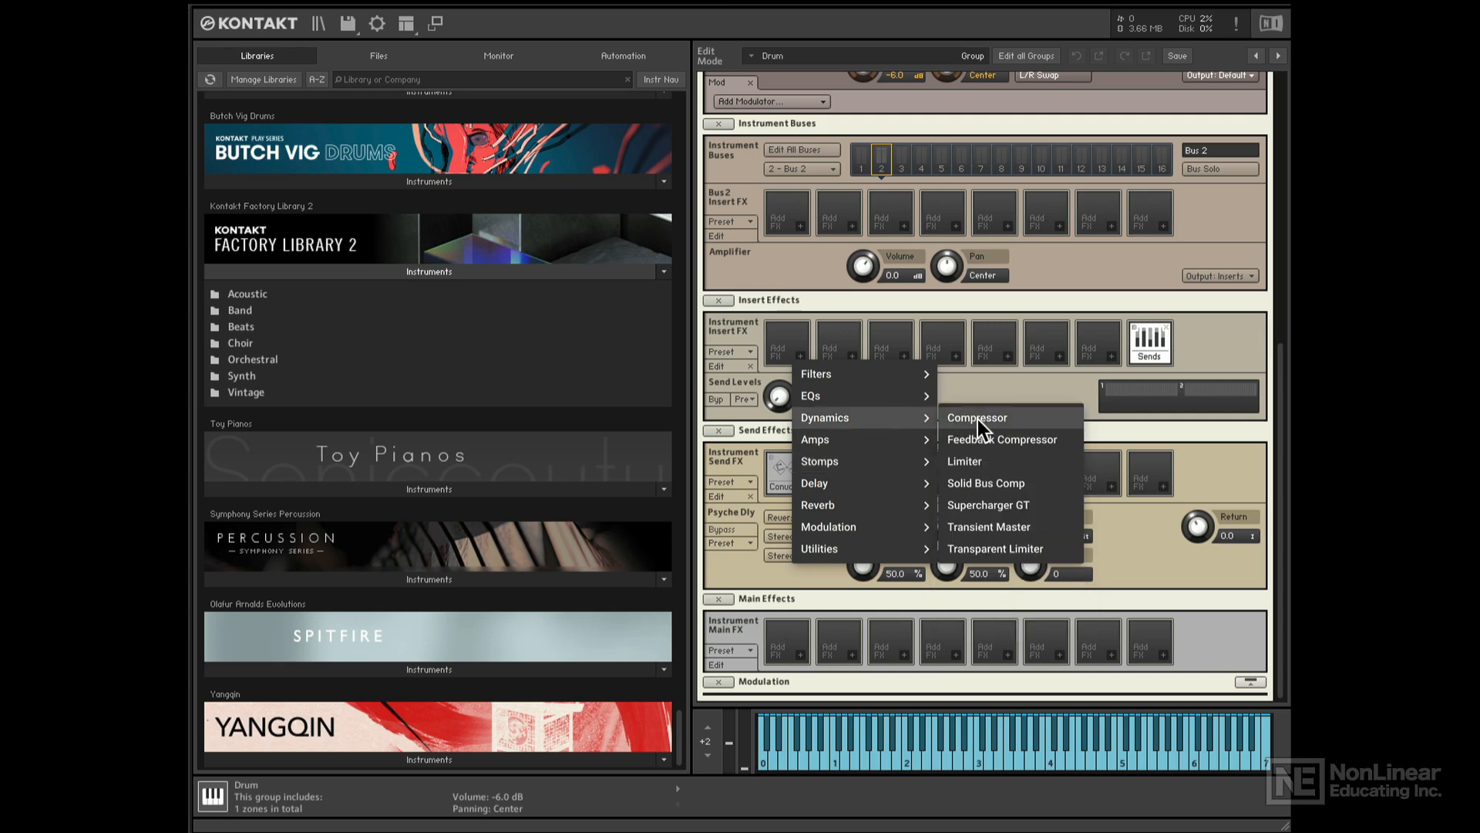
{"action": "left_click", "coordinate": [978, 419]}
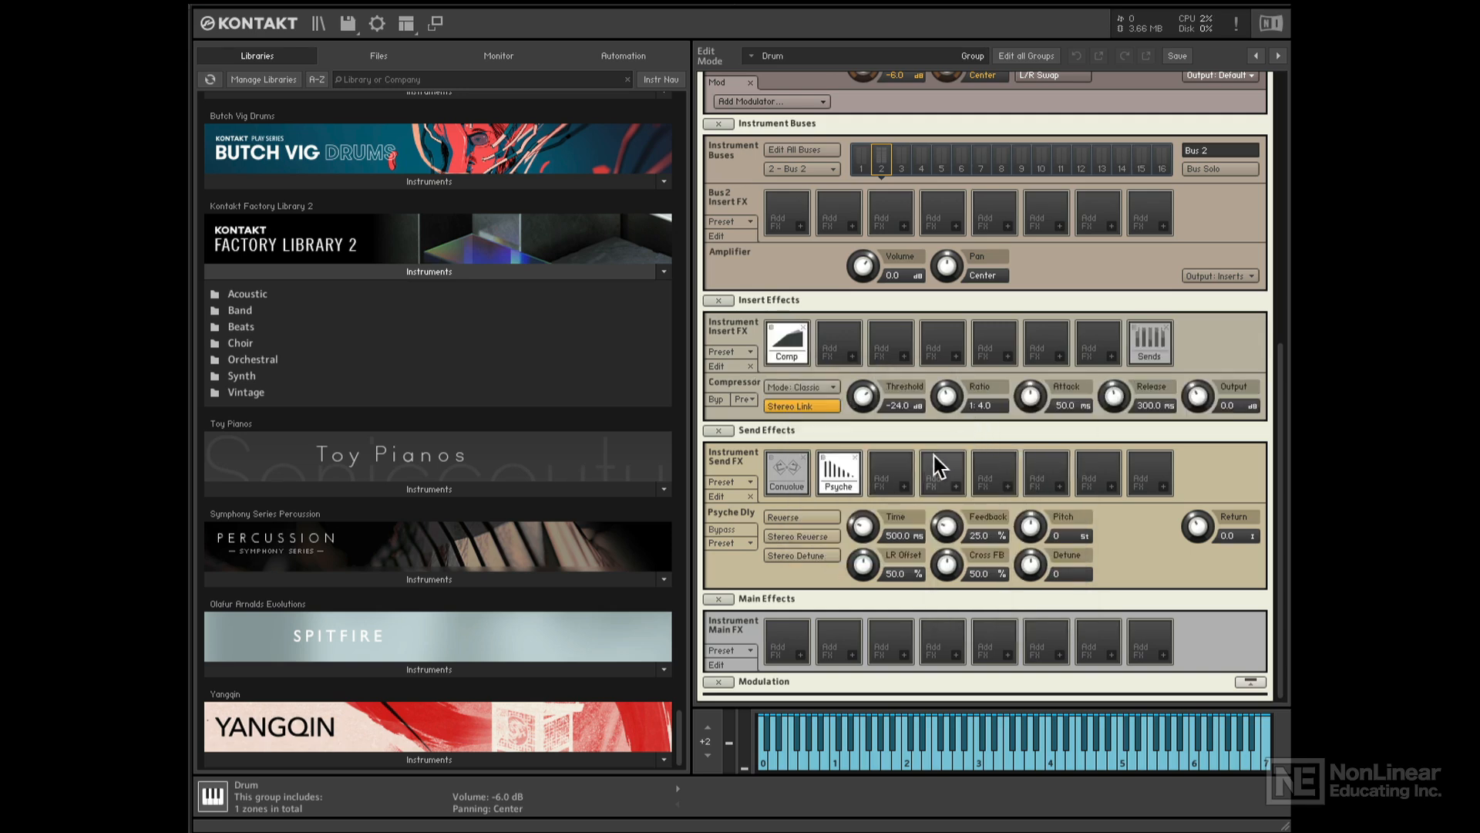
- Set the compressor to threshold -17.6 dB, ratio 1:4.4, attack 30.3 ms, output 0.5 dB
{"action": "left_click_drag", "start_coordinate": [865, 397], "coordinate": [866, 411]}
{"action": "left_click_drag", "start_coordinate": [1197, 399], "coordinate": [1196, 392]}
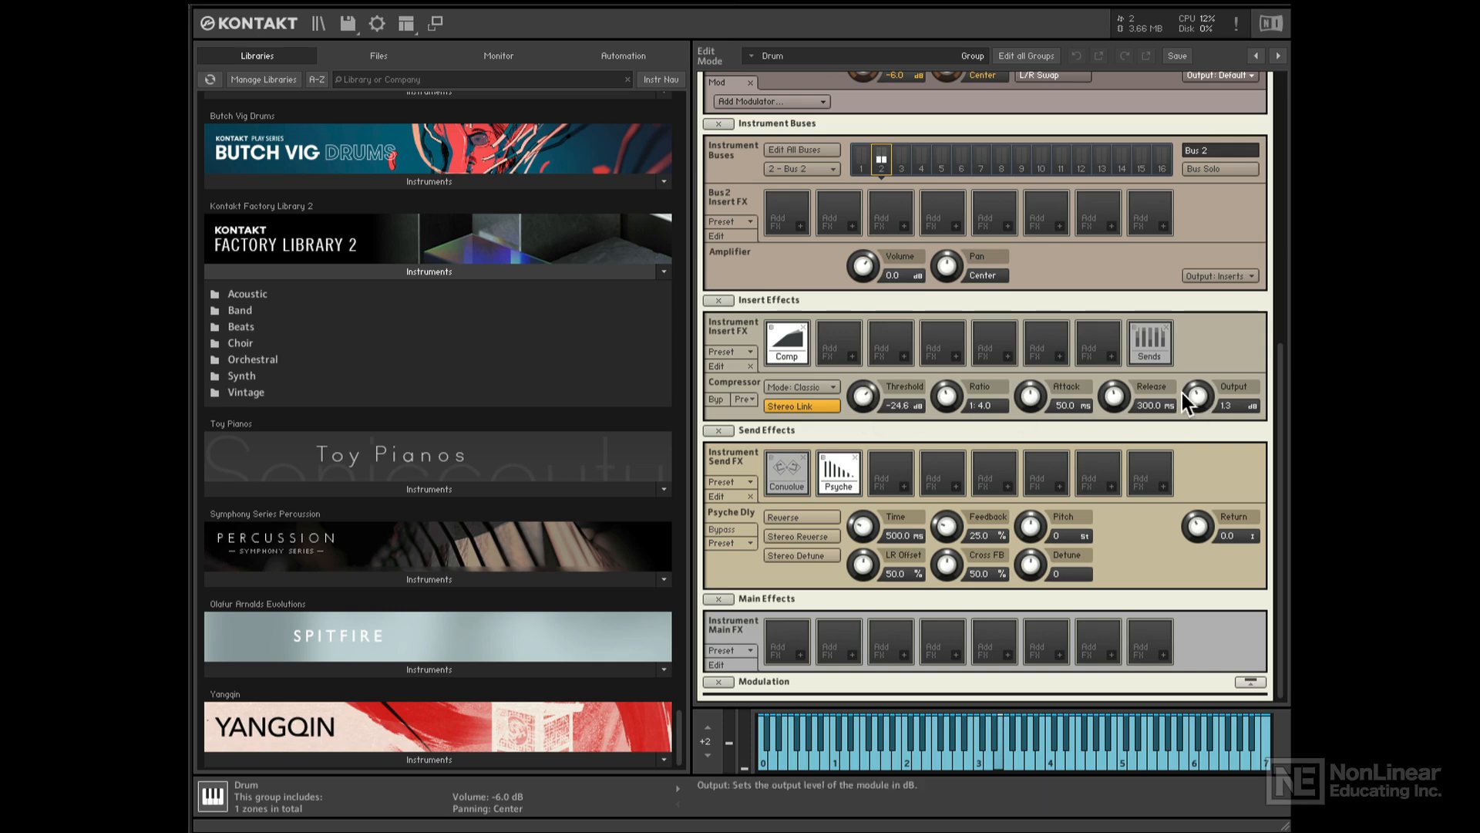
{"action": "left_click_drag", "start_coordinate": [1034, 392], "coordinate": [1032, 409]}
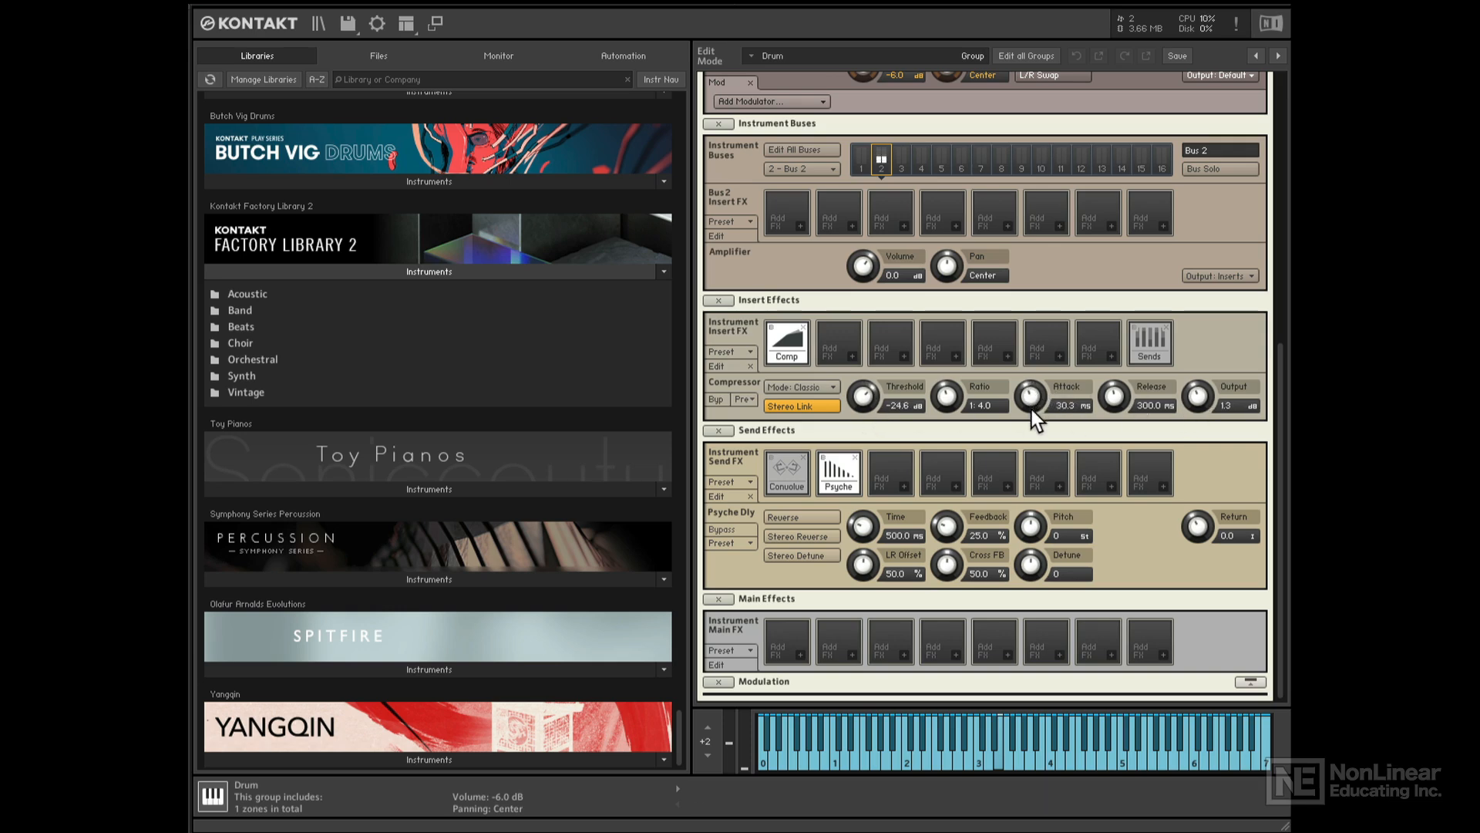
{"action": "left_click_drag", "start_coordinate": [870, 399], "coordinate": [950, 388]}
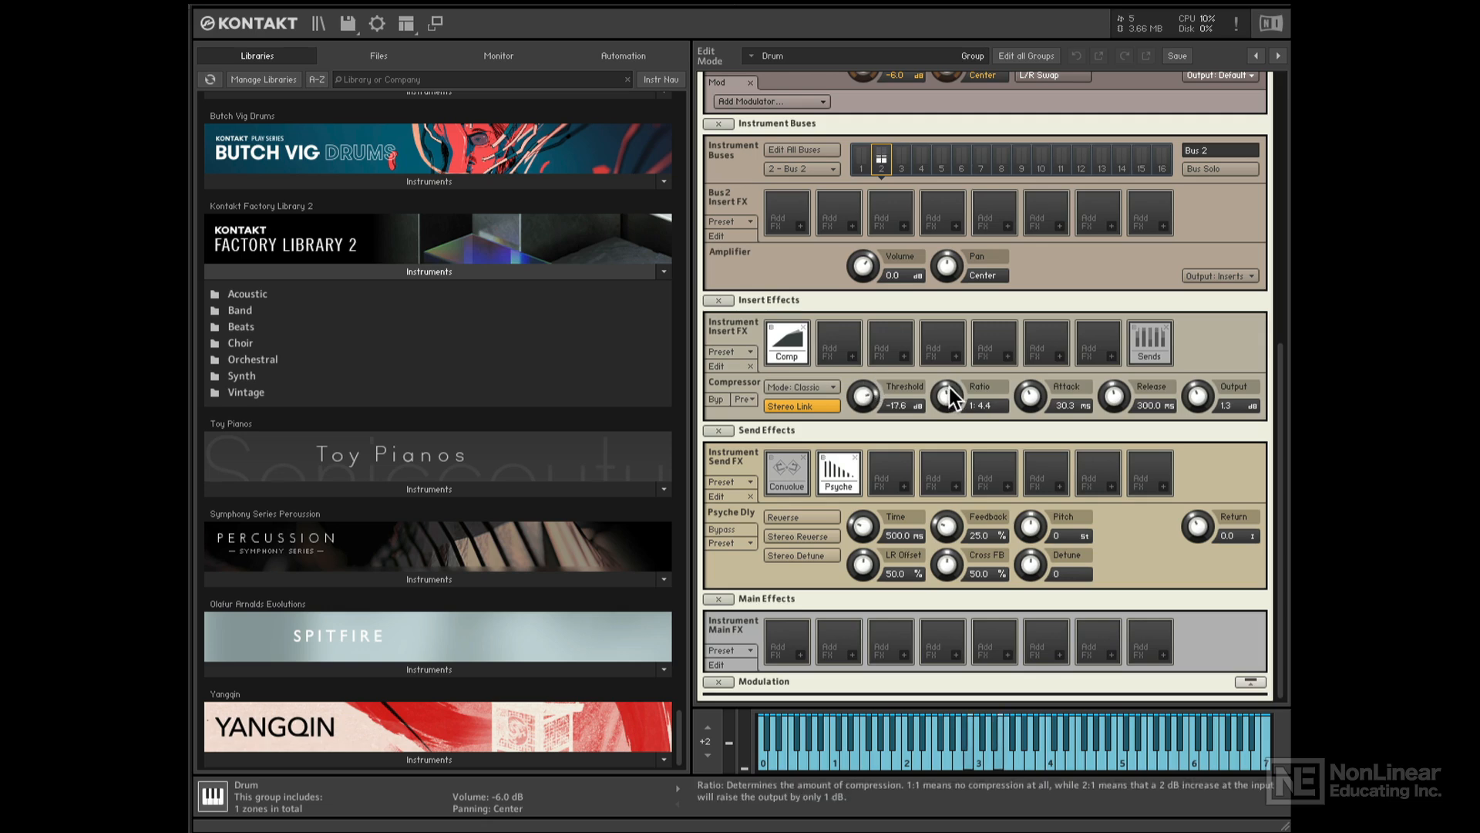
{"action": "left_click_drag", "start_coordinate": [1196, 397], "coordinate": [1195, 398]}
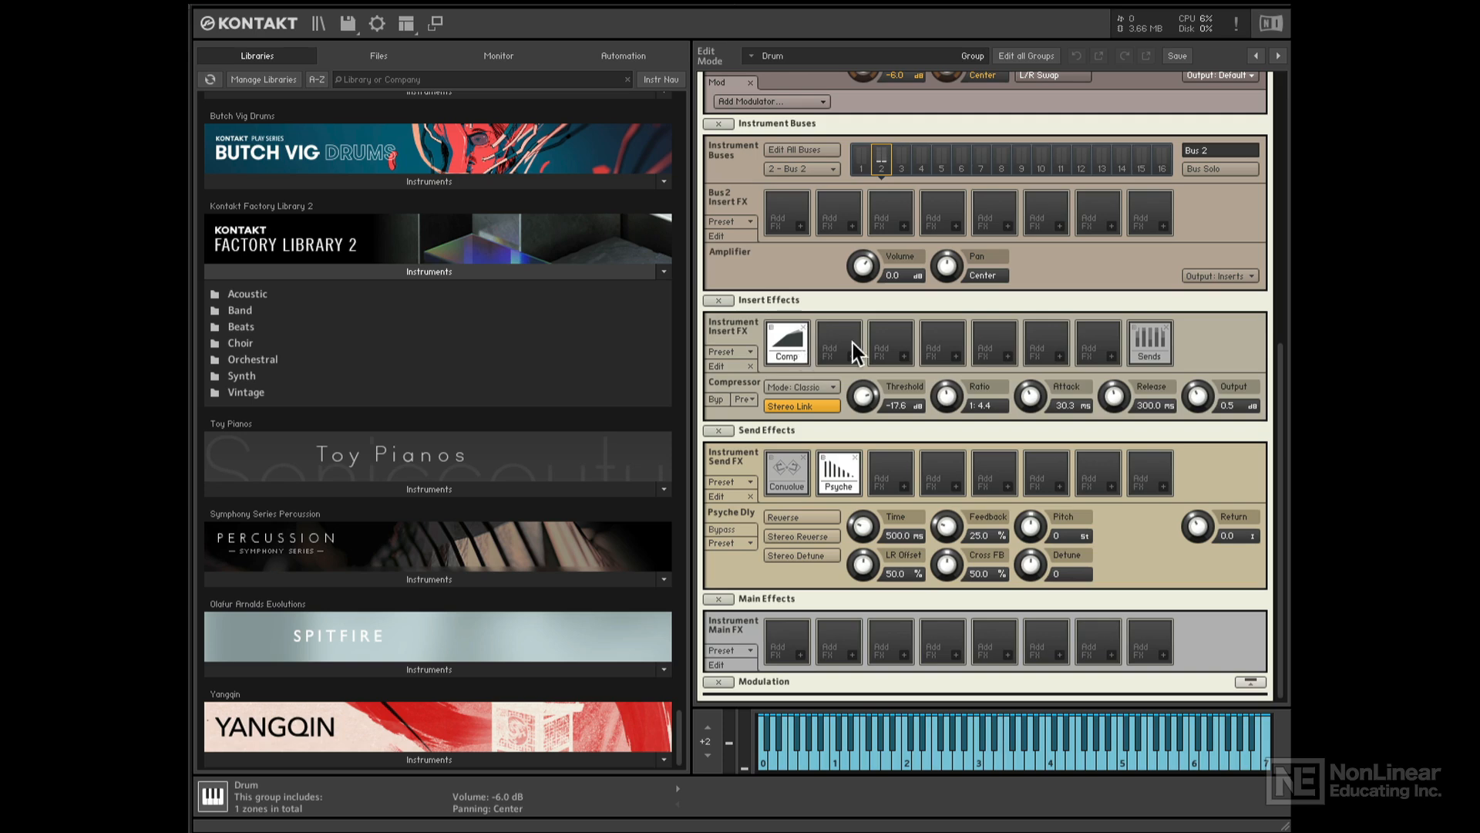
{"action": "scroll", "coordinate": [866, 344], "scroll_direction": "up", "scroll_amount": 5}
- Turn the Drum group's Convolve send knob down to -27.5 dB for less room reverb
{"action": "scroll", "coordinate": [865, 343], "scroll_direction": "up", "scroll_amount": 7}
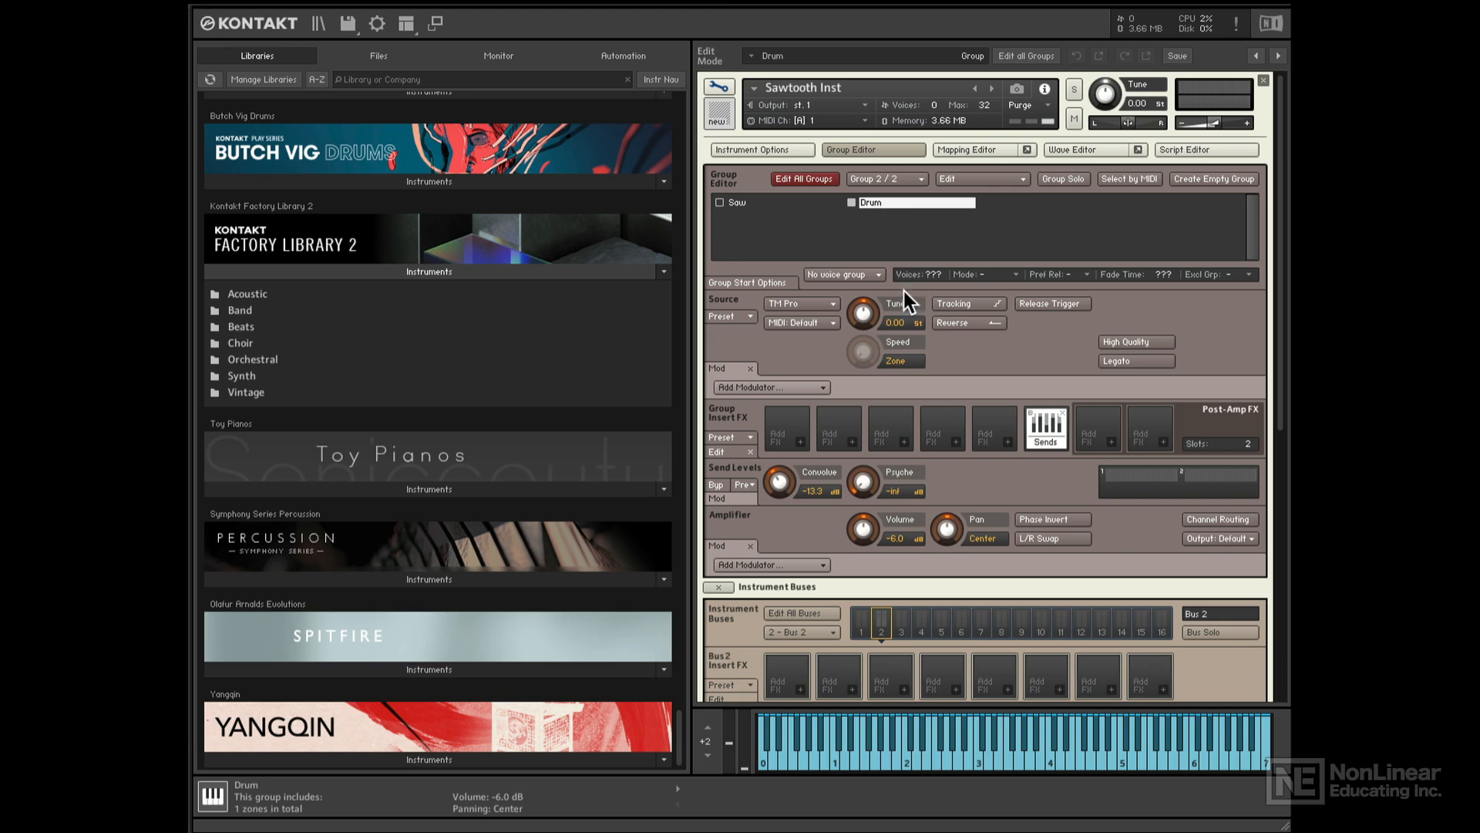
{"action": "left_click_drag", "start_coordinate": [781, 479], "coordinate": [789, 513]}
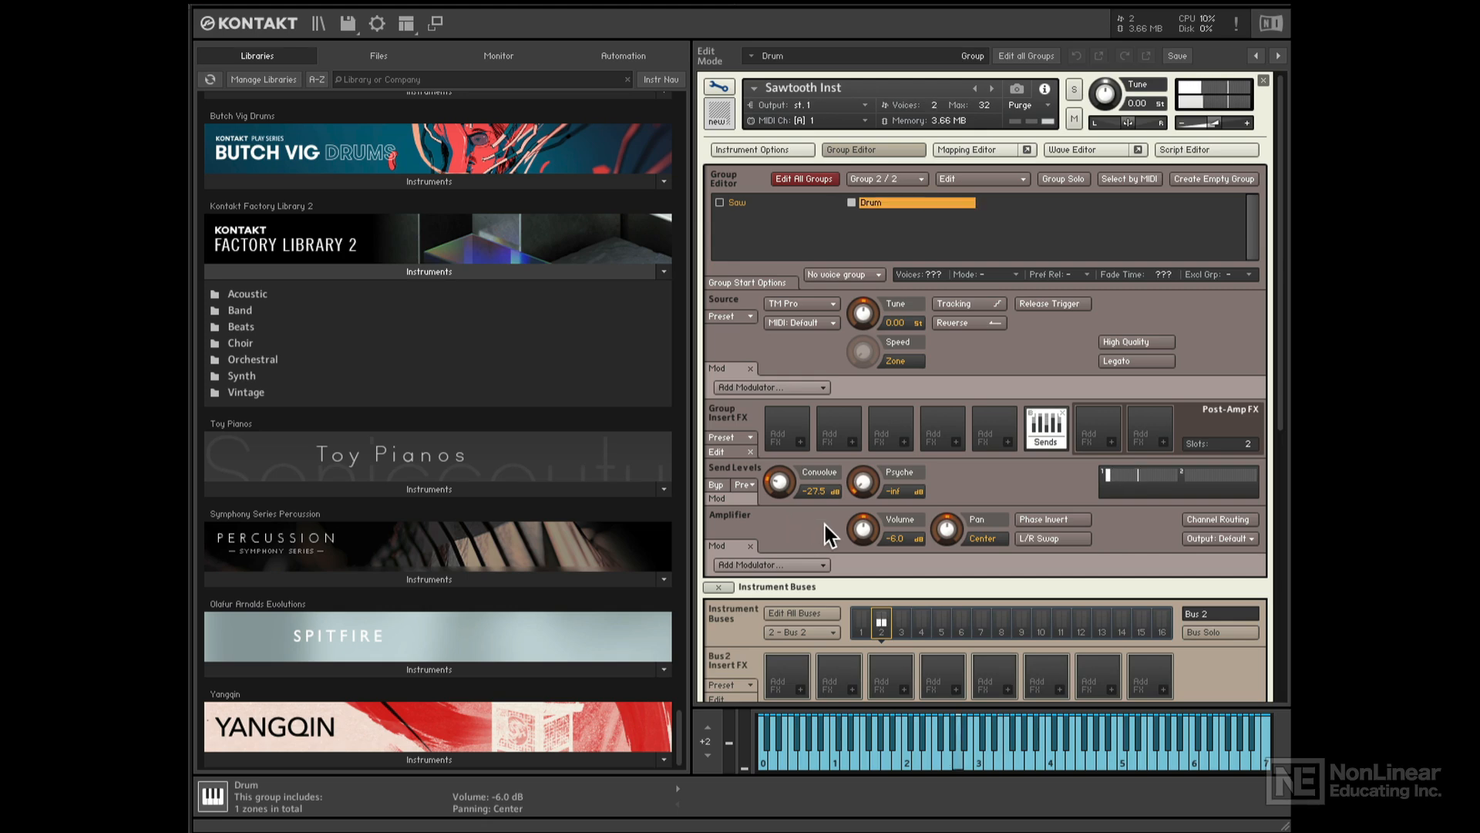
{"action": "scroll", "coordinate": [825, 525], "scroll_direction": "down", "scroll_amount": 10}
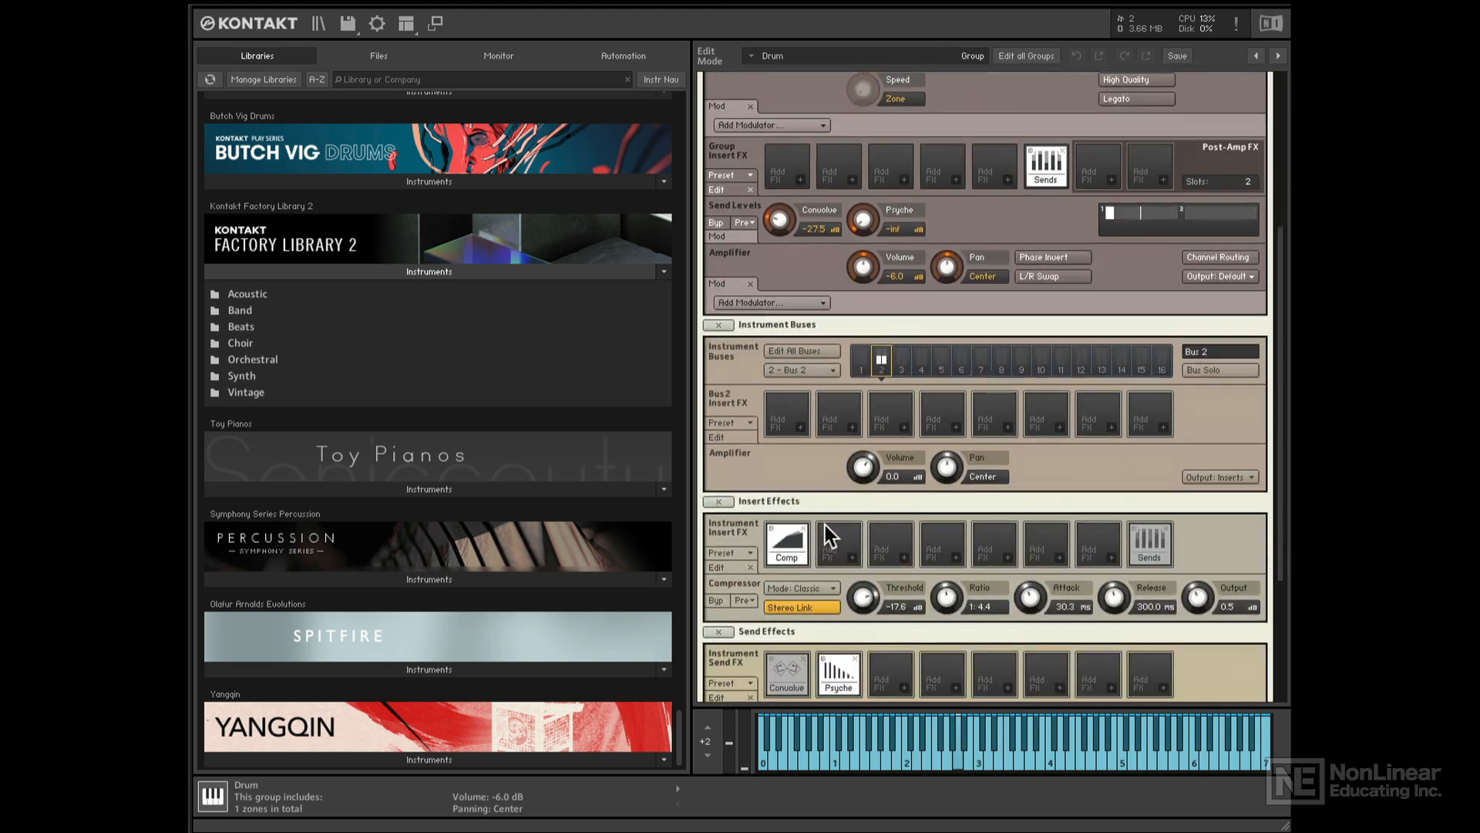
{"action": "scroll", "coordinate": [824, 522], "scroll_direction": "down", "scroll_amount": 1}
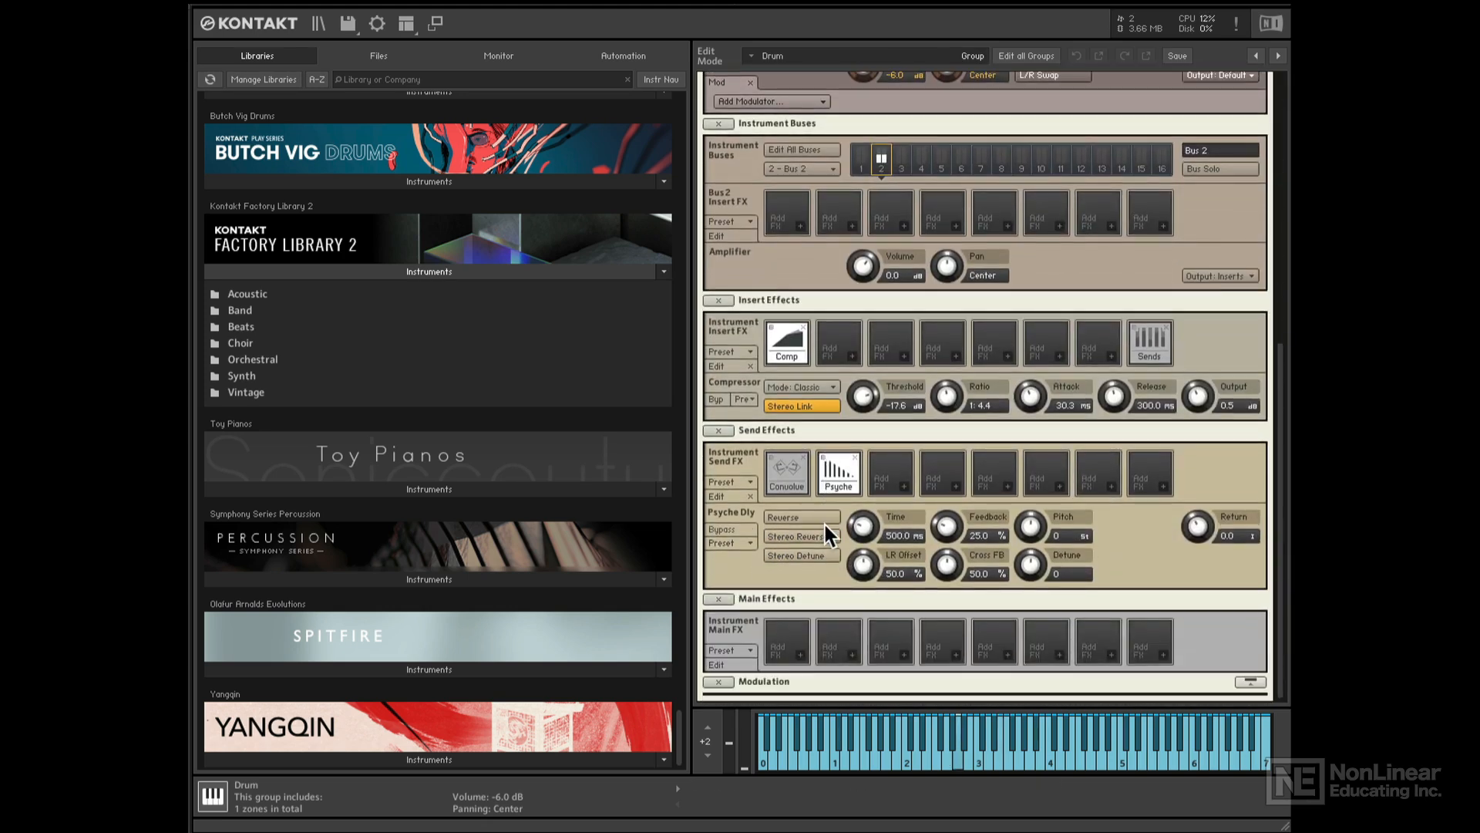
- Insert a Tape Saturator from the Stomps list into the first Instrument Main FX slot
{"action": "left_click", "coordinate": [797, 656]}
{"action": "mouse_move", "coordinate": [797, 655]}
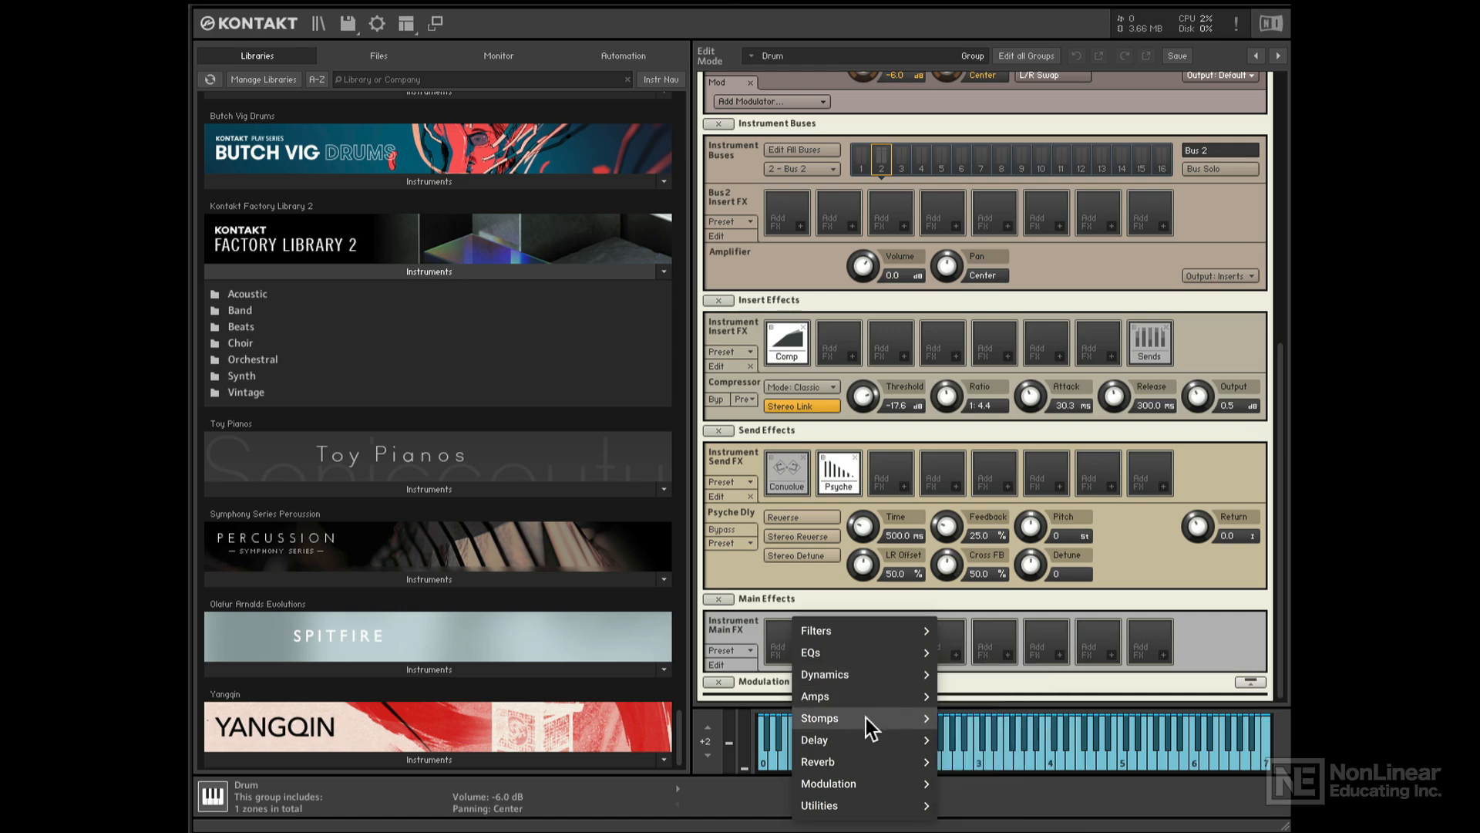
{"action": "mouse_move", "coordinate": [870, 723]}
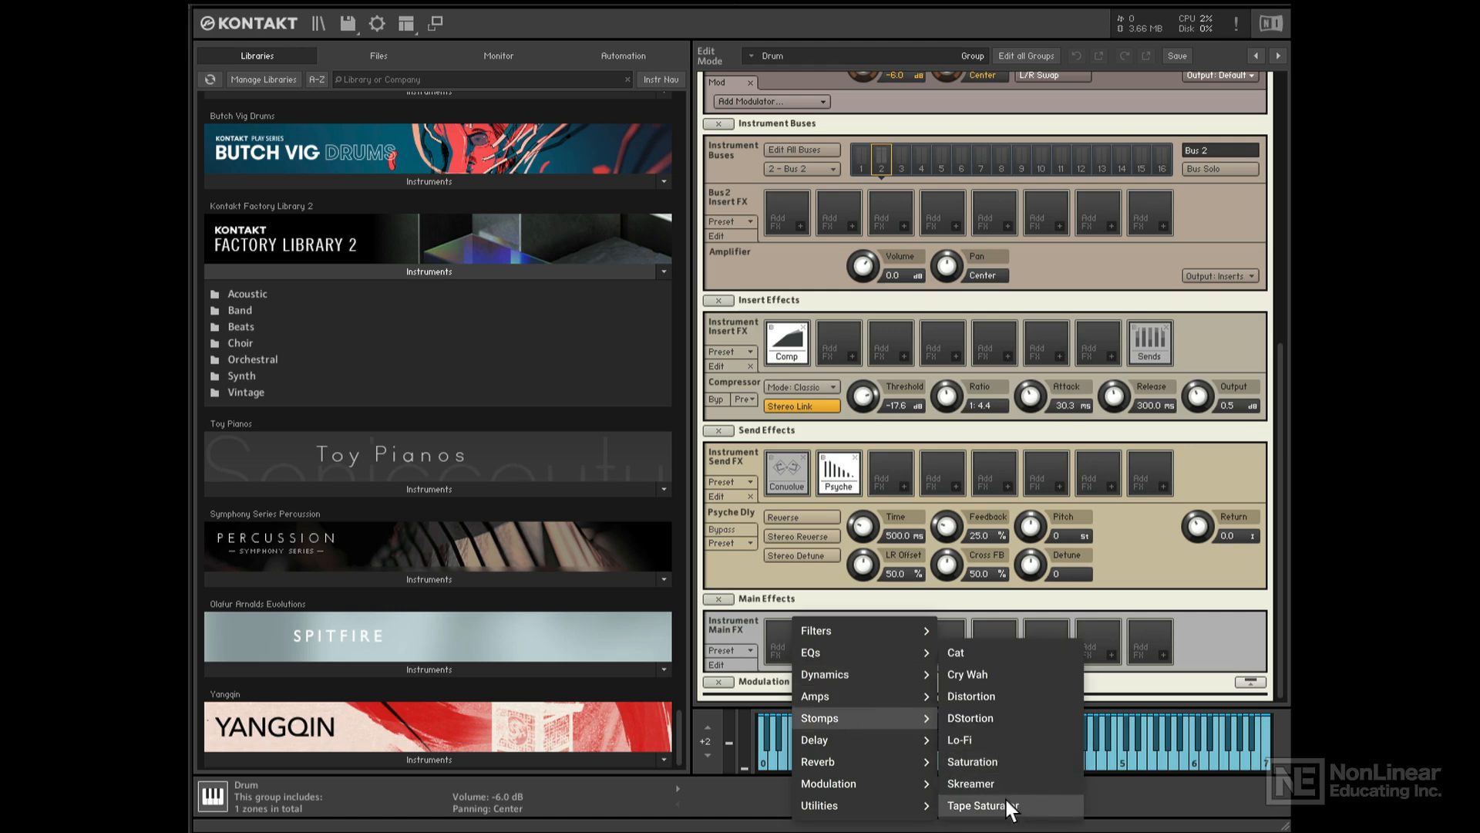
{"action": "left_click", "coordinate": [980, 805]}
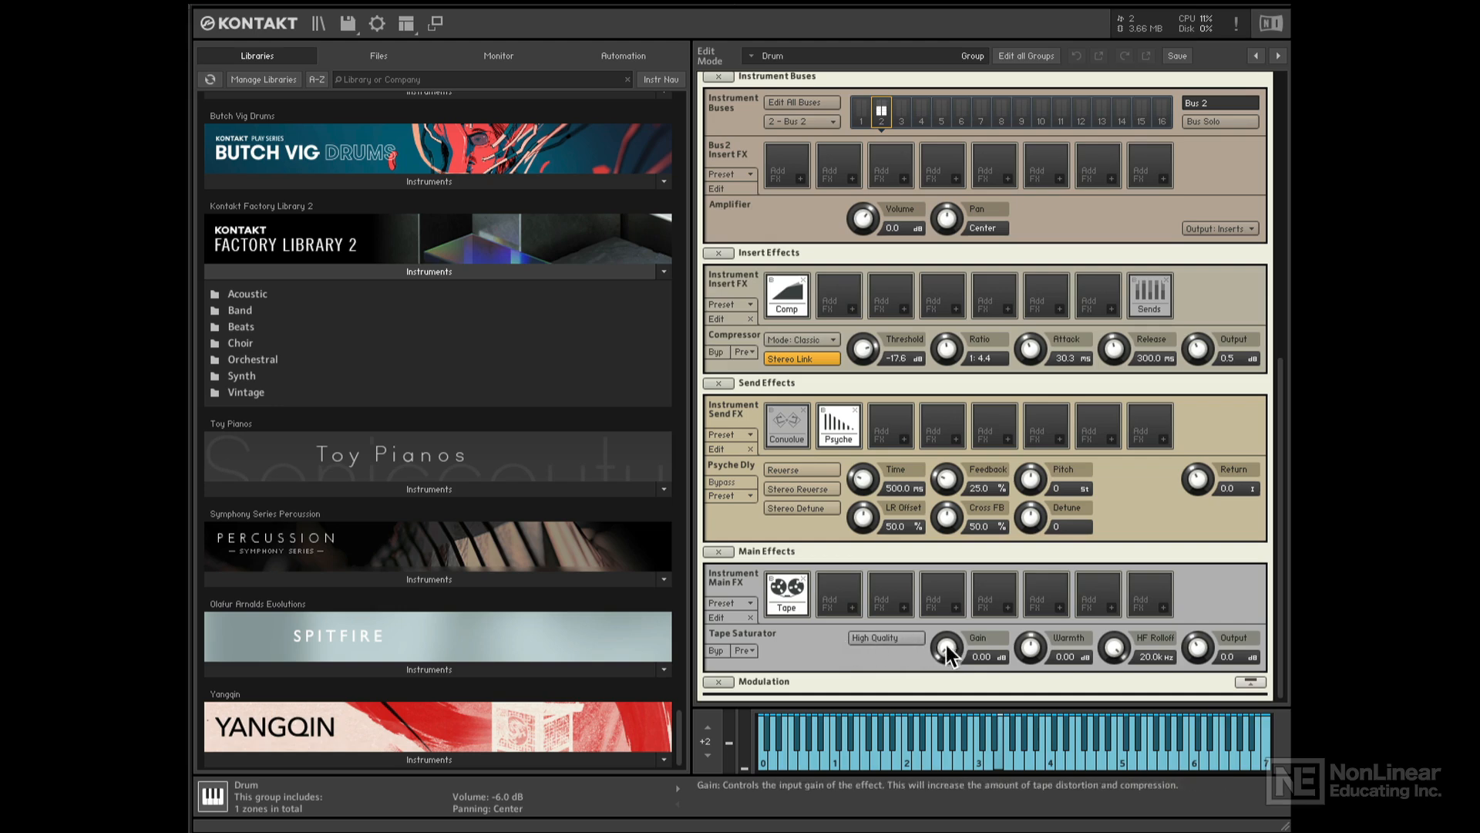
- Set the Tape Saturator to gain 11.5, warmth 1.1 and output 3.9
{"action": "left_click_drag", "start_coordinate": [947, 647], "coordinate": [959, 593]}
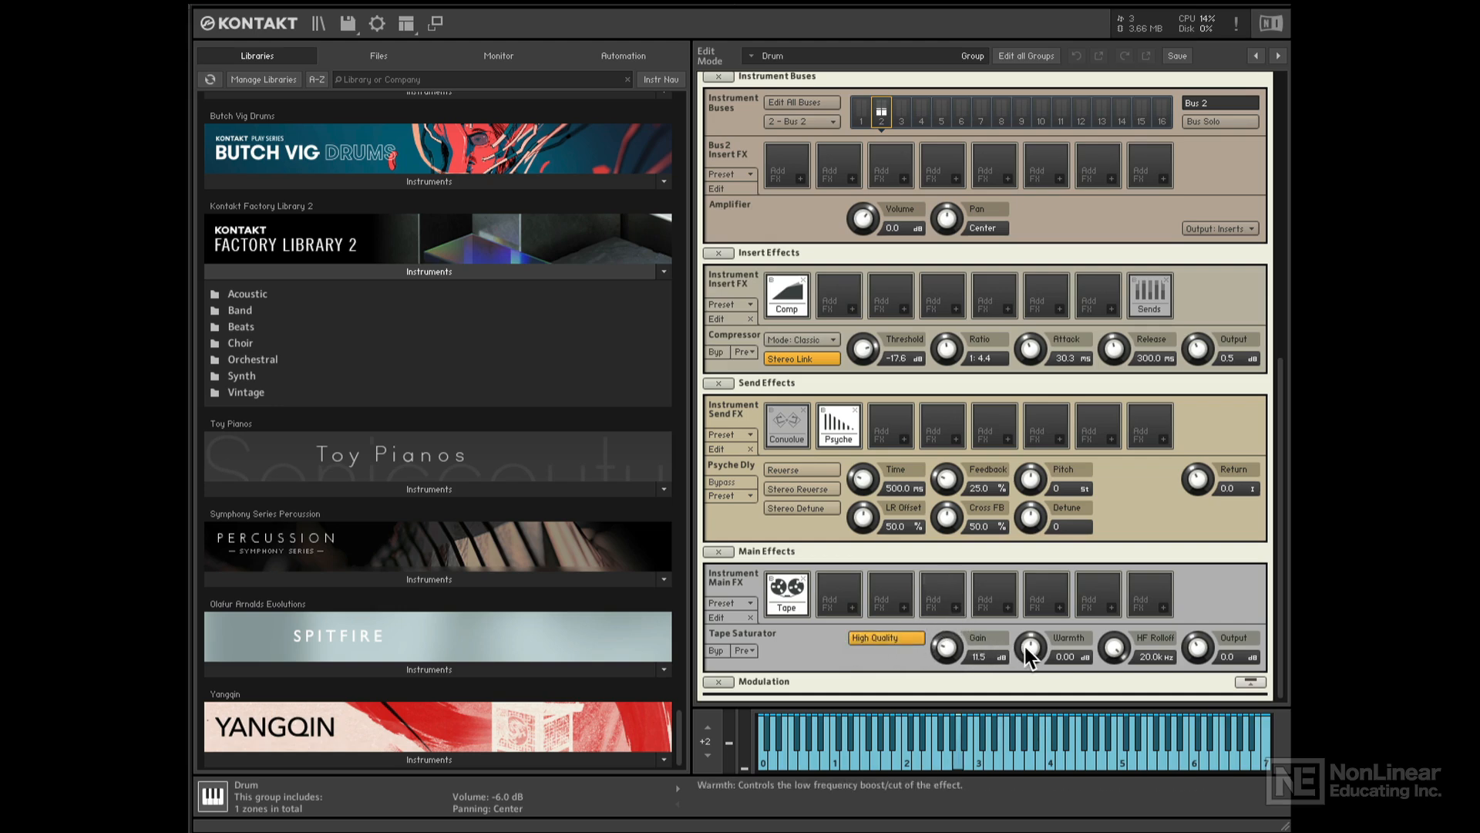
{"action": "left_click_drag", "start_coordinate": [1025, 646], "coordinate": [1037, 608]}
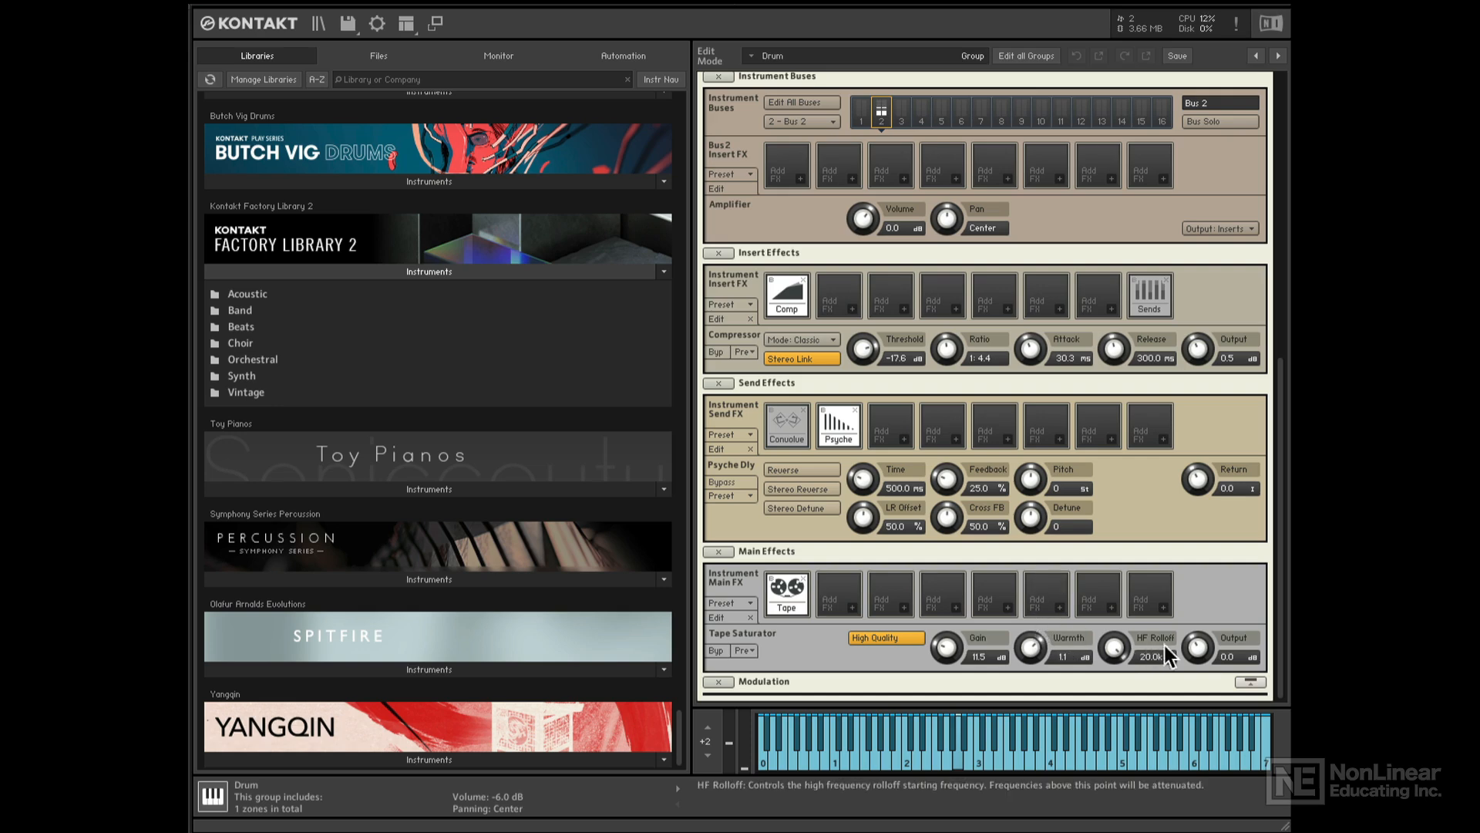
{"action": "left_click_drag", "start_coordinate": [1199, 653], "coordinate": [1114, 688]}
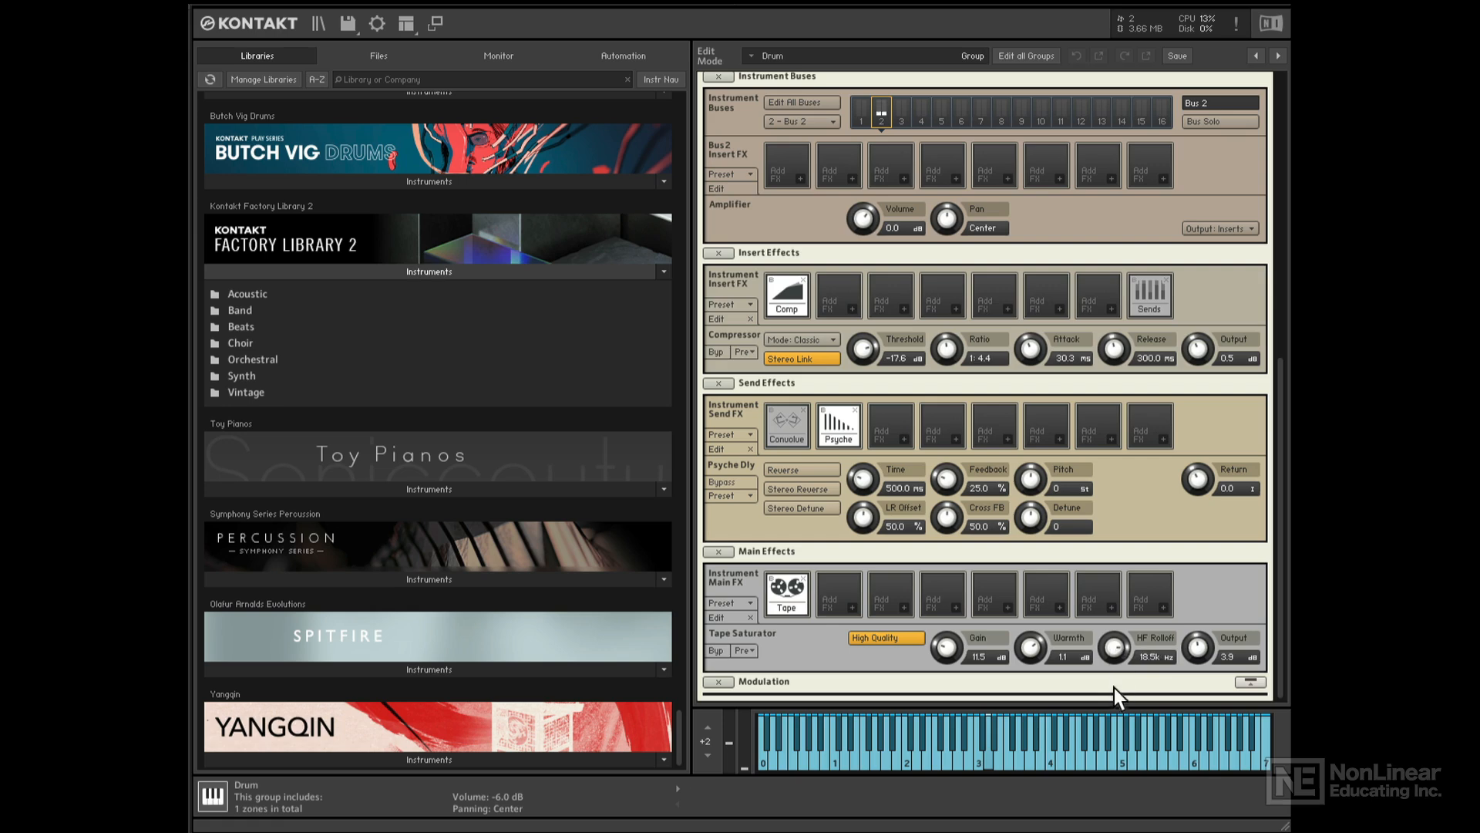